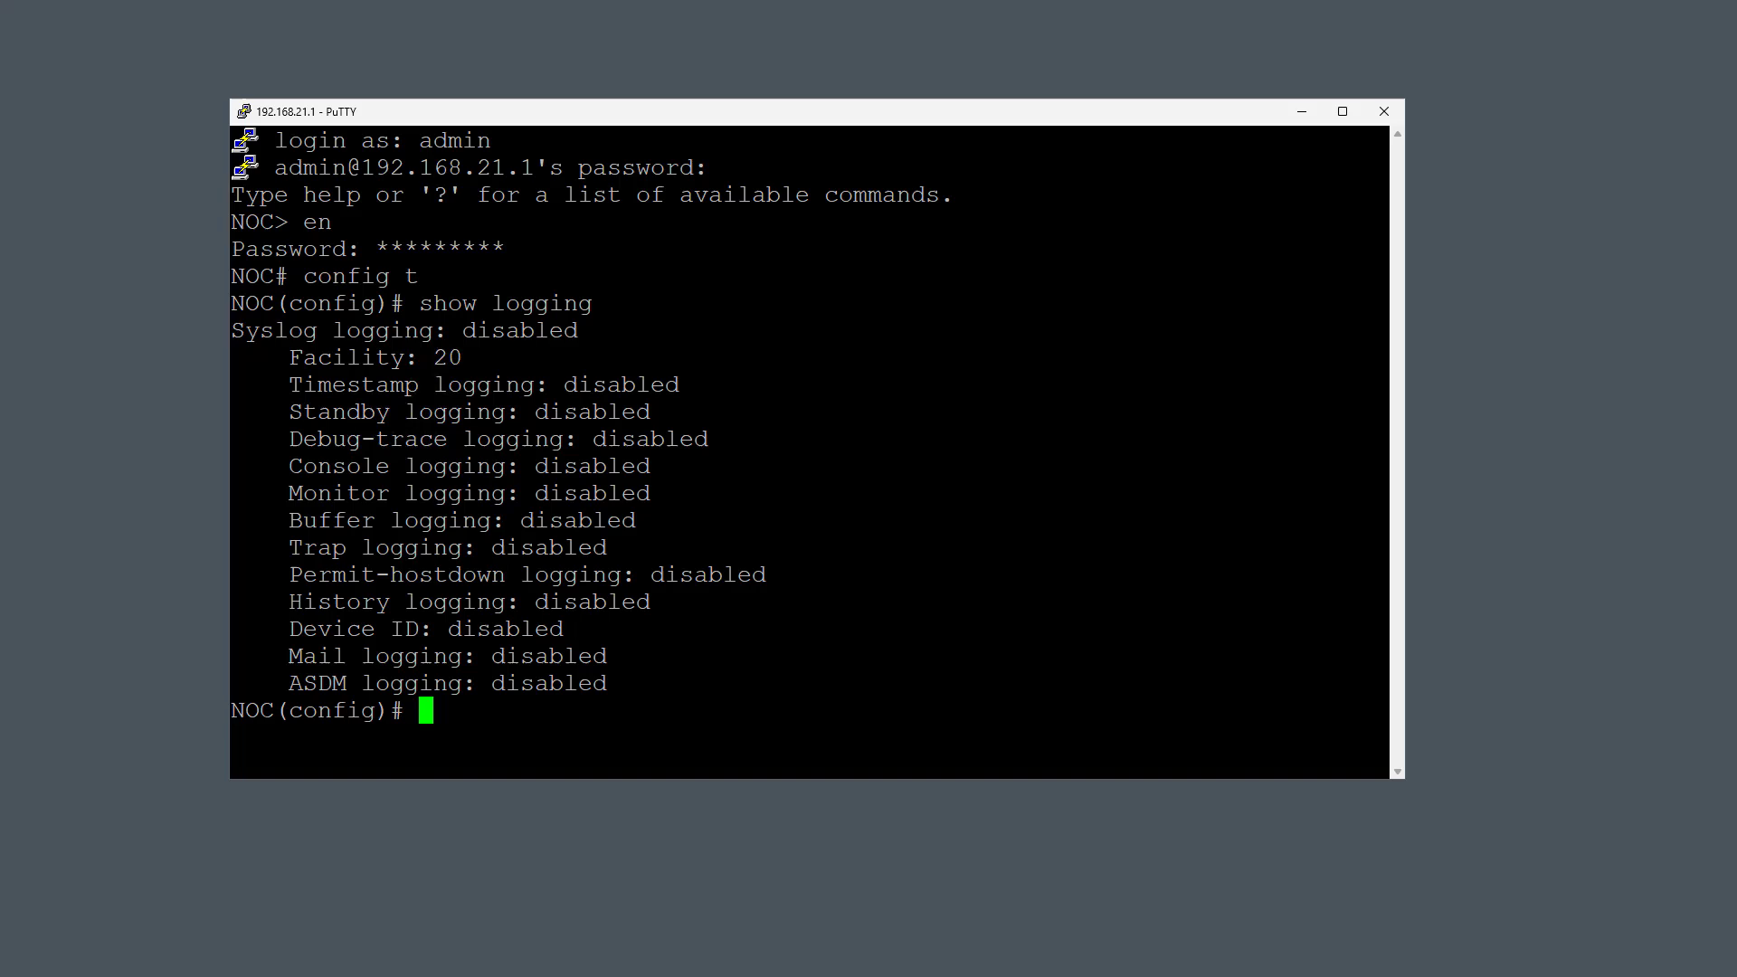
Step: Note that console and syslog logging are disabled, then run 'logging enable'
{"action": "left_click_drag", "start_coordinate": [1384, 466], "coordinate": [278, 467]}
{"action": "left_click_drag", "start_coordinate": [319, 330], "coordinate": [589, 337]}
{"action": "type", "text": "logging enab"}
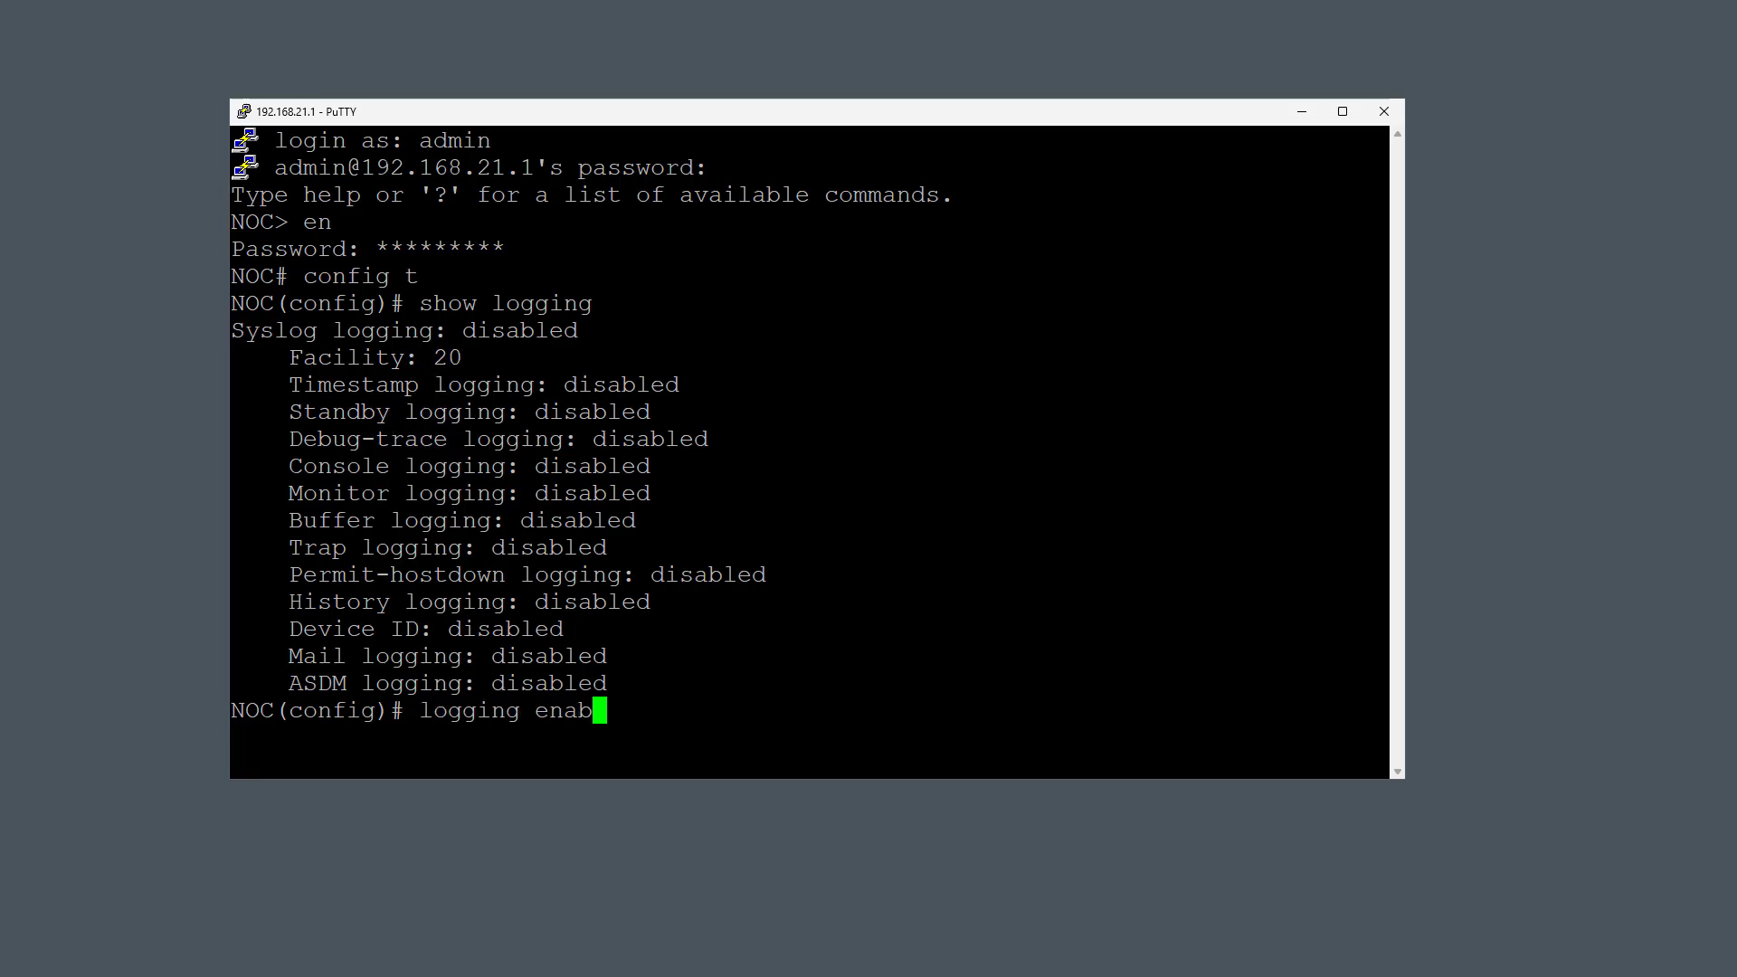
{"action": "type", "text": "le"}
{"action": "key", "text": "Return"}
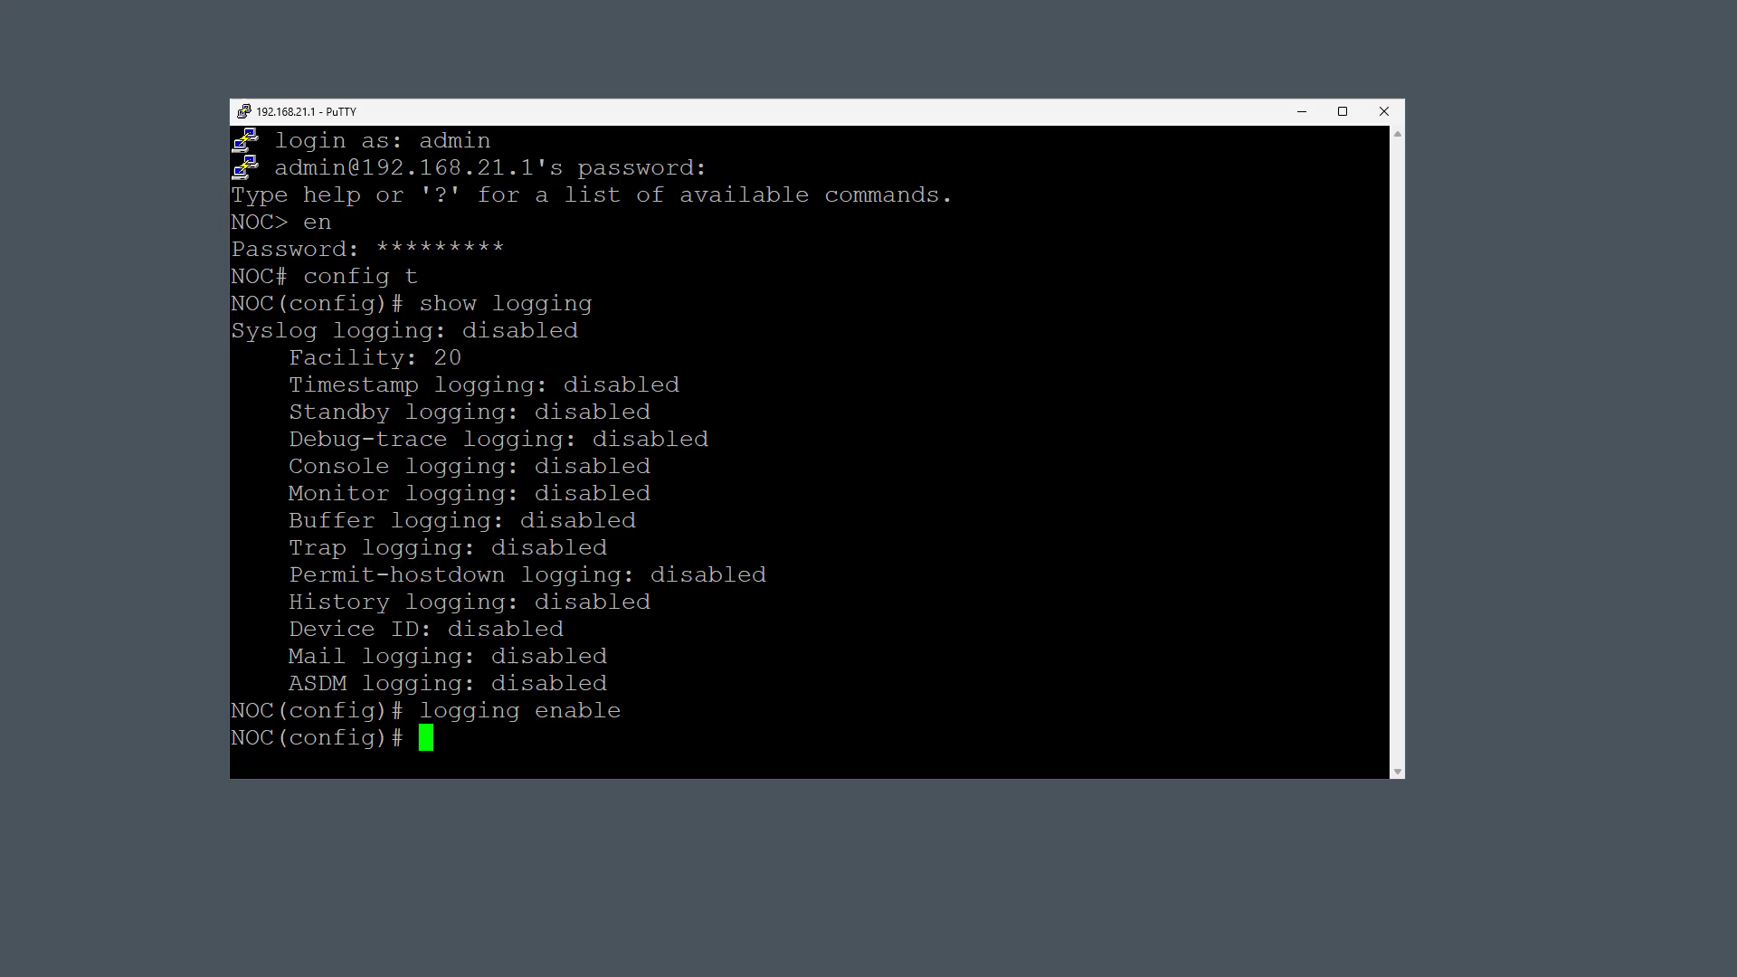
Step: Rerun 'show logging' and confirm syslog logging is enabled while other types stay disabled
{"action": "key", "text": "Up"}
{"action": "key", "text": "Up"}
{"action": "key", "text": "Return"}
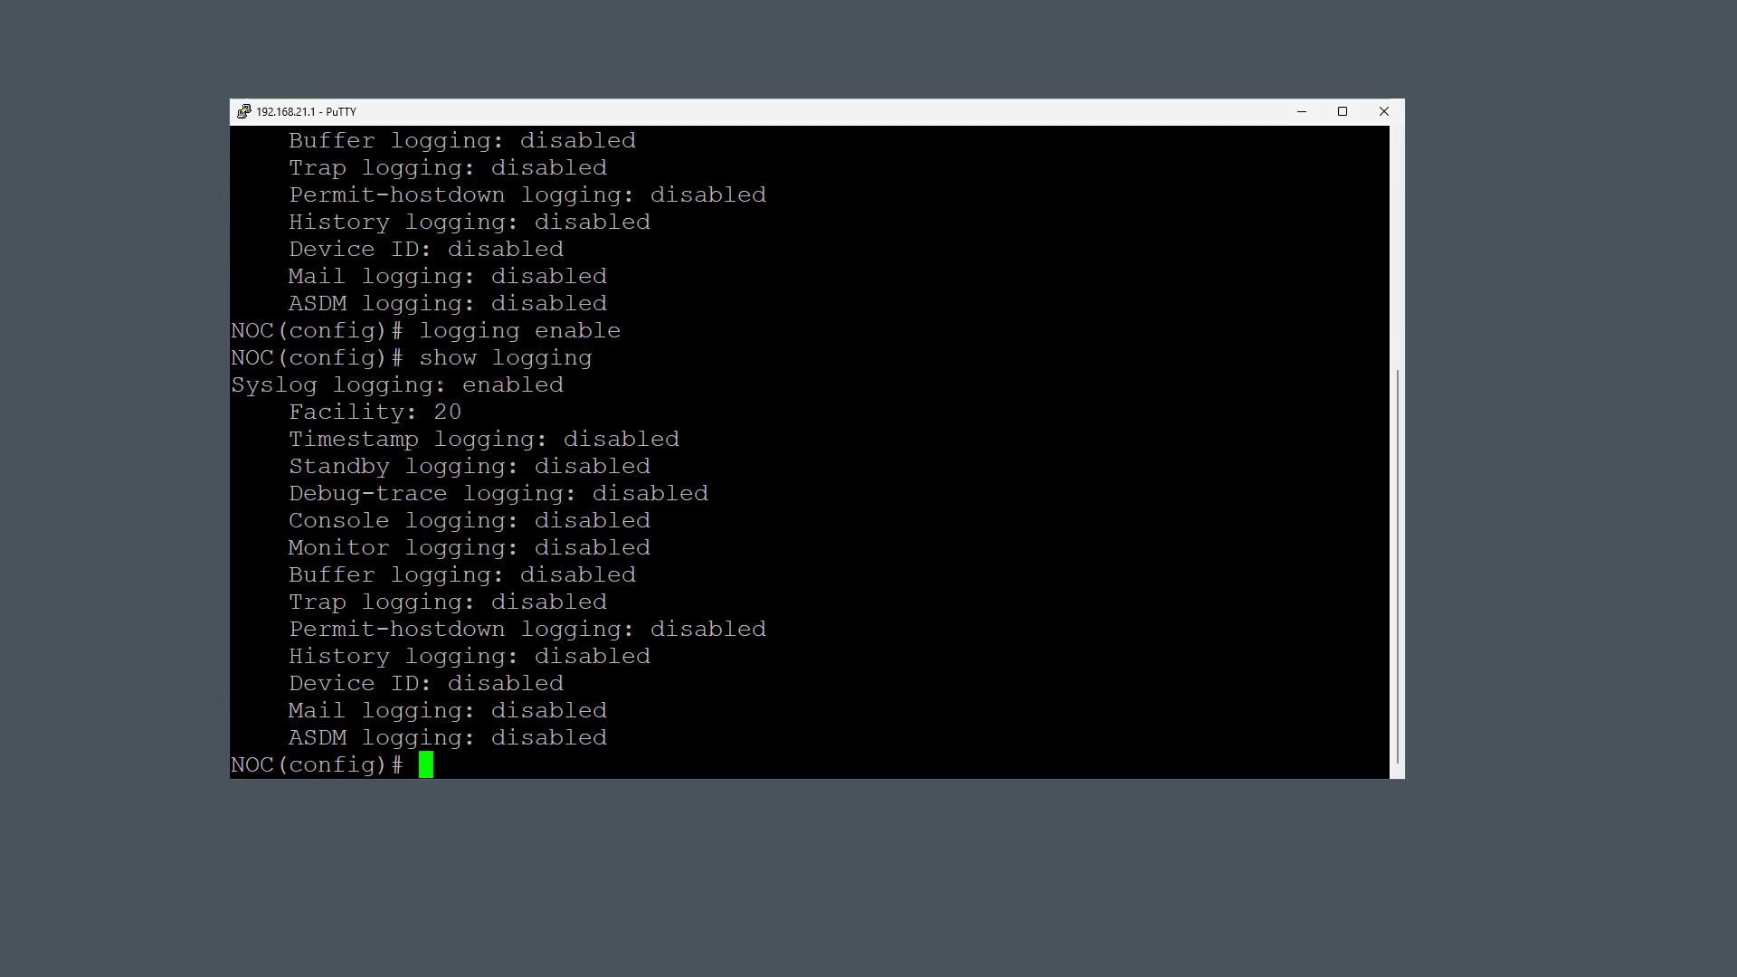
{"action": "left_click_drag", "start_coordinate": [436, 385], "coordinate": [625, 388]}
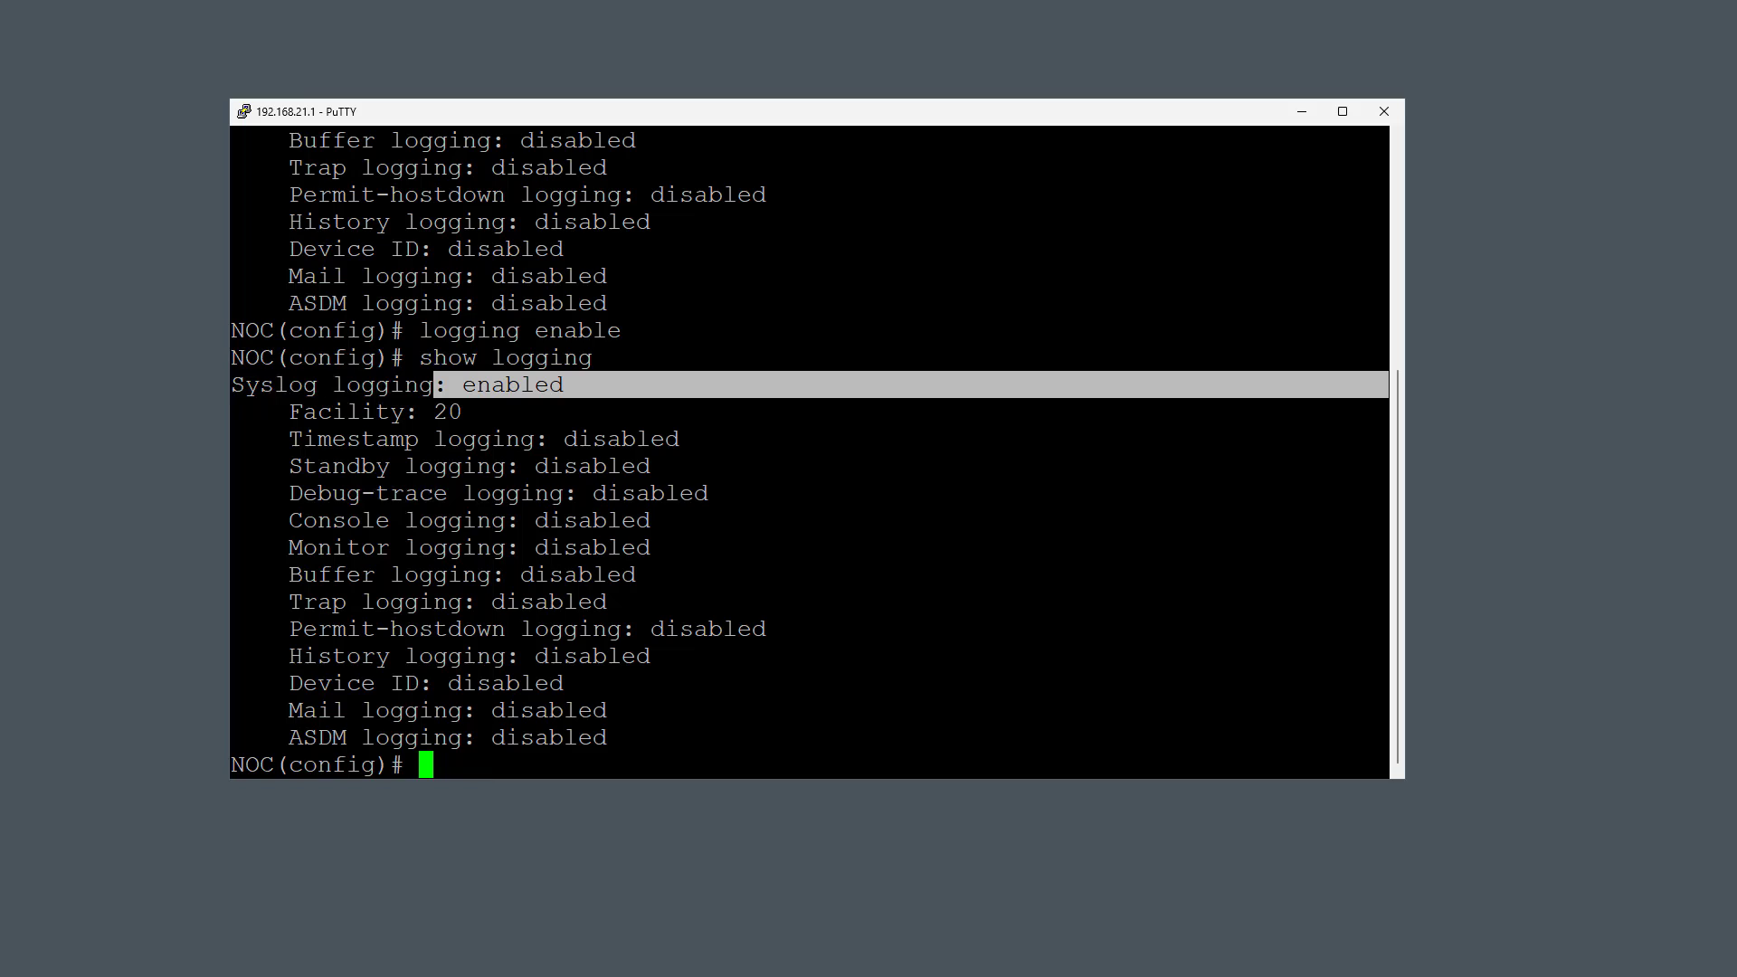
{"action": "left_click_drag", "start_coordinate": [318, 439], "coordinate": [745, 675]}
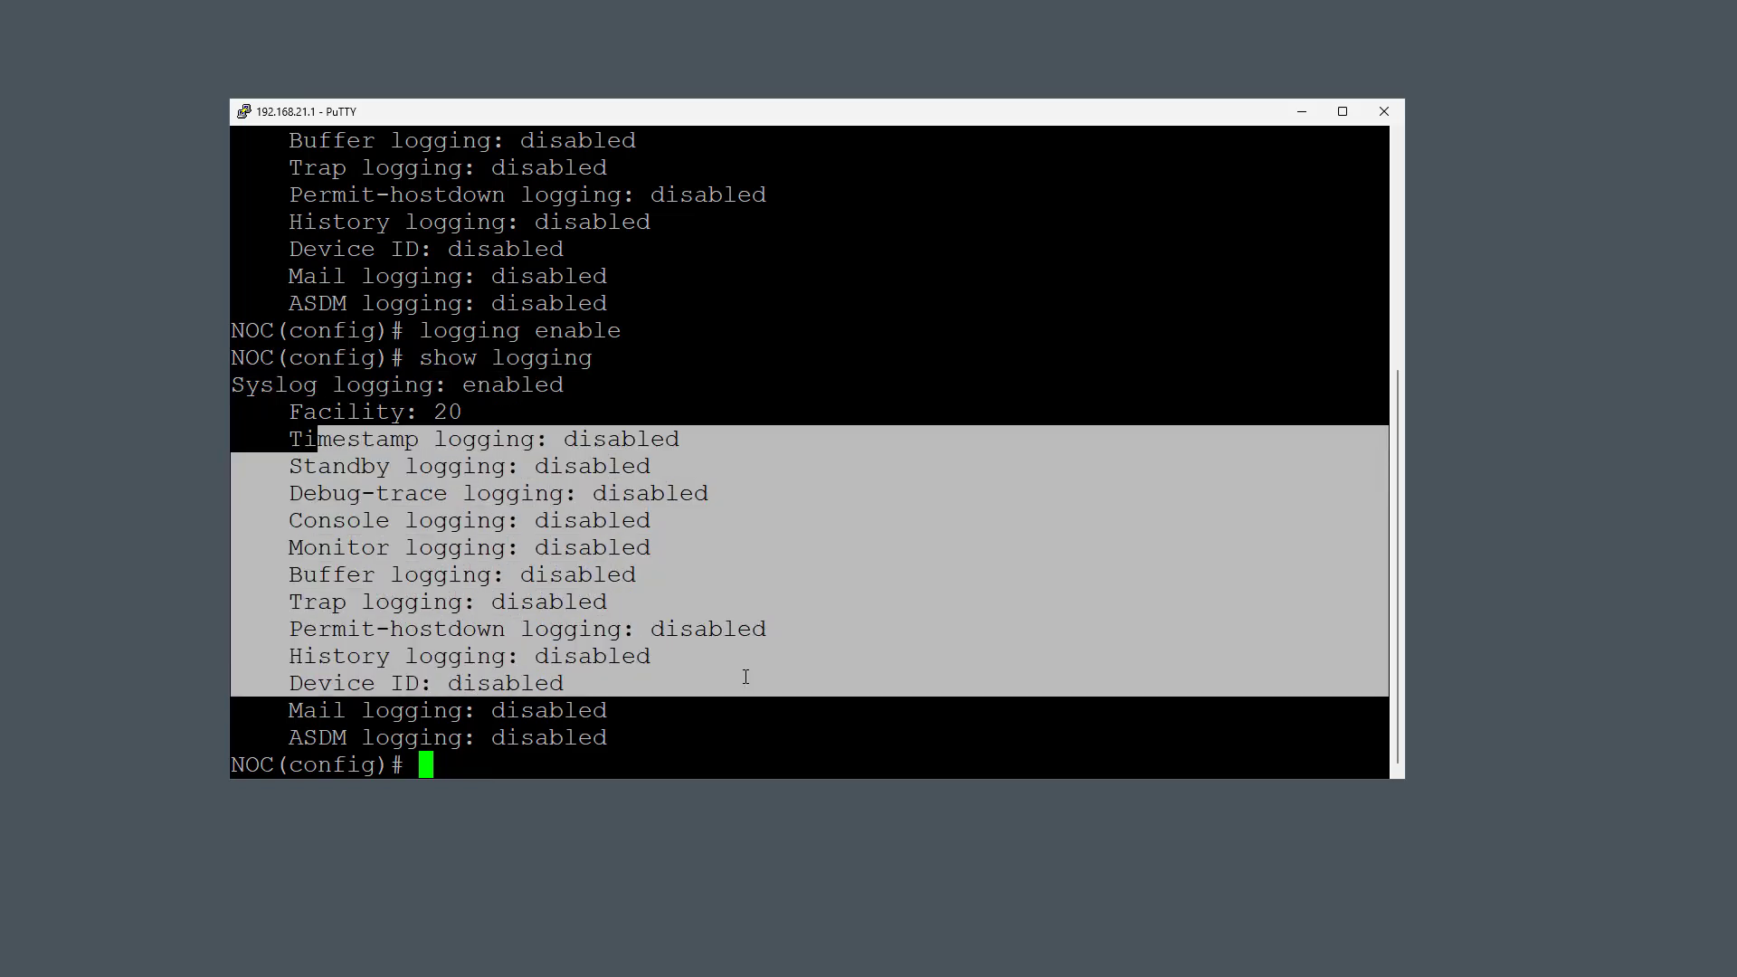
{"action": "left_click", "coordinate": [661, 657]}
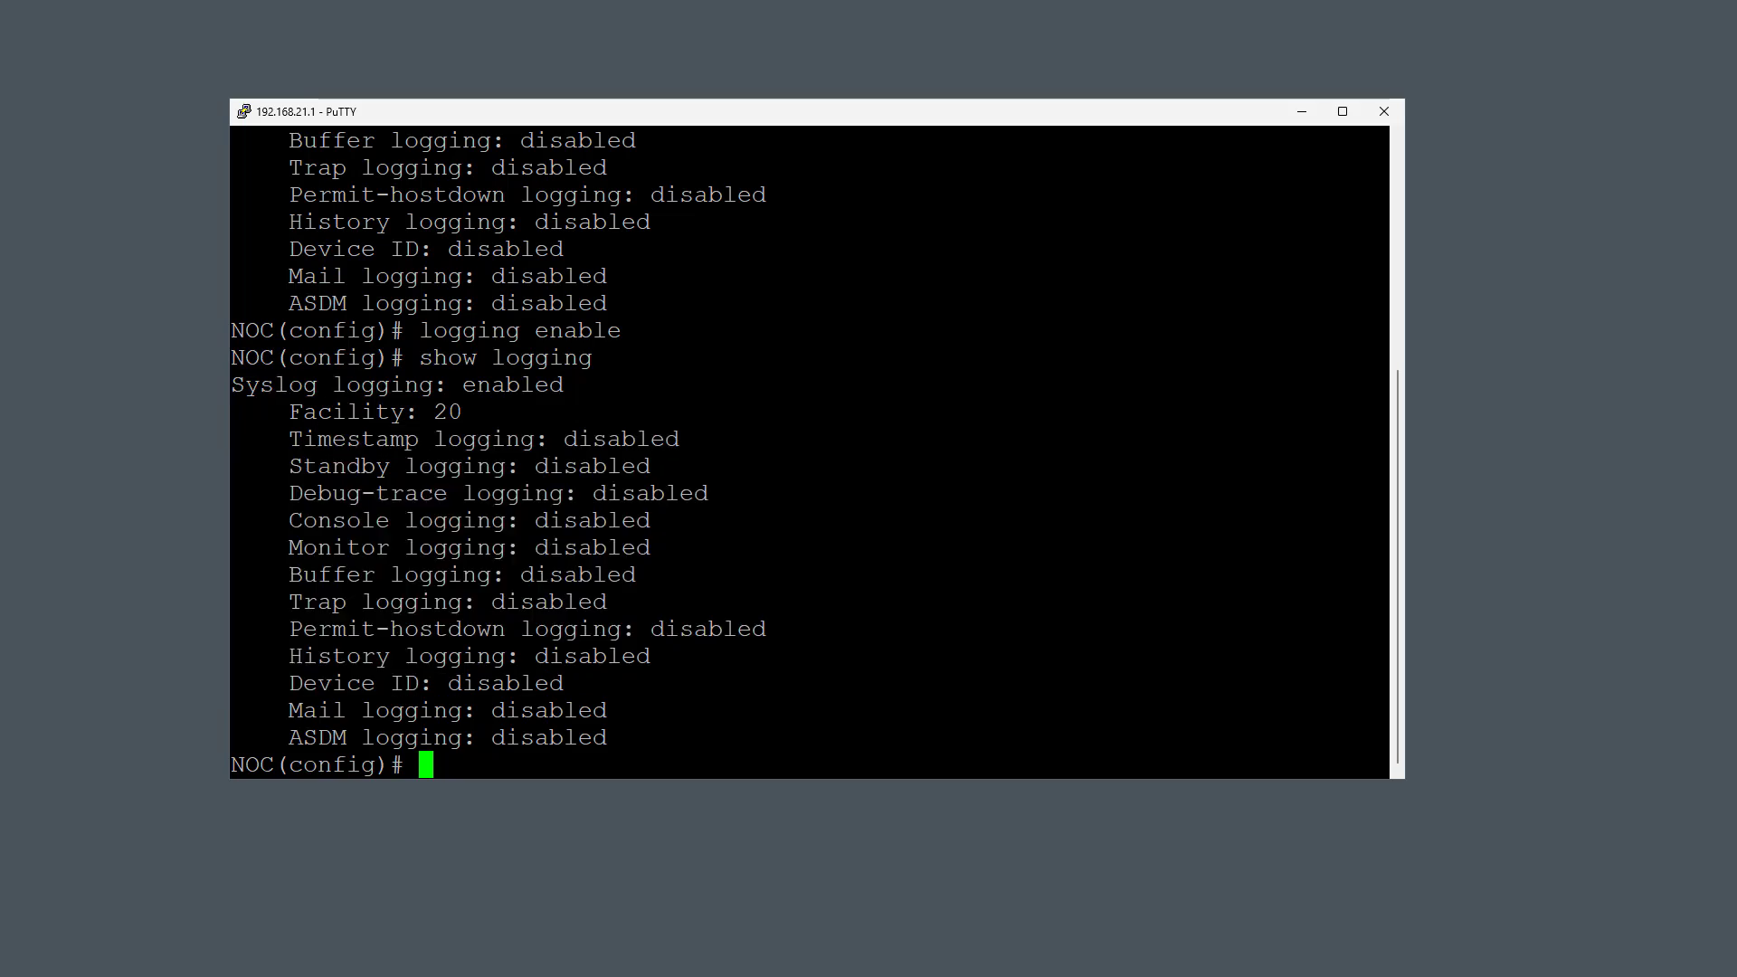
Step: Enter 'logging host inside ' at the config prompt, leaving the host address blank
{"action": "type", "text": "logging host"}
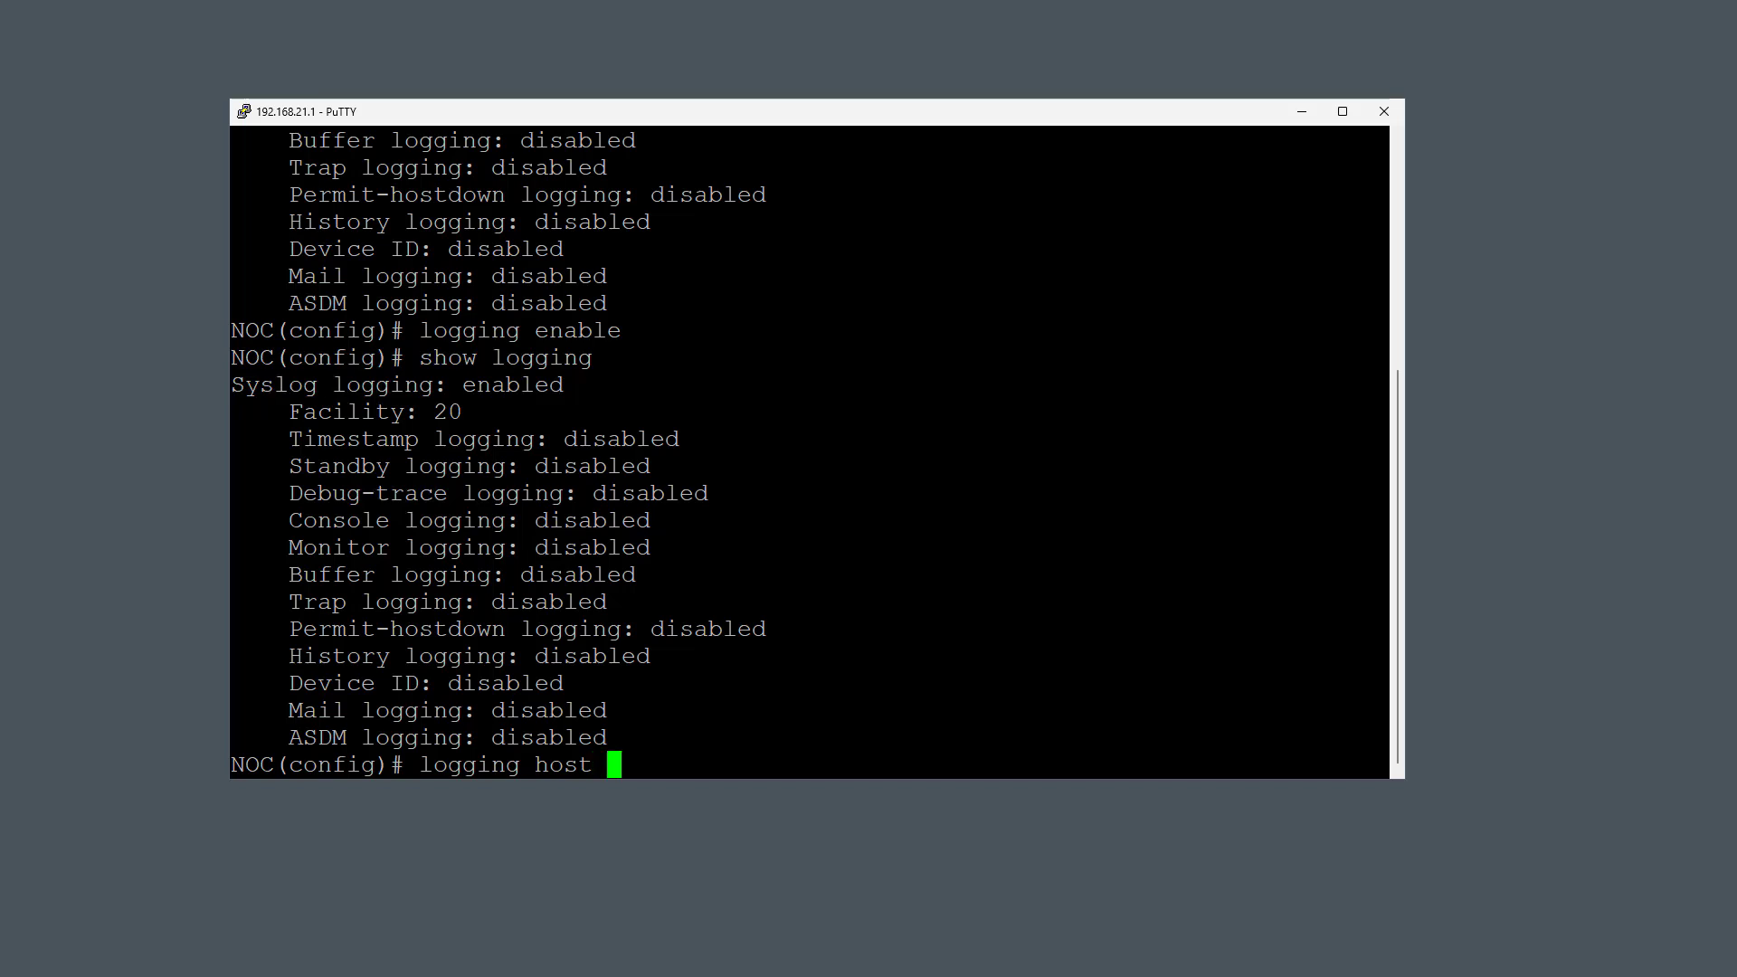
{"action": "type", "text": " inside"}
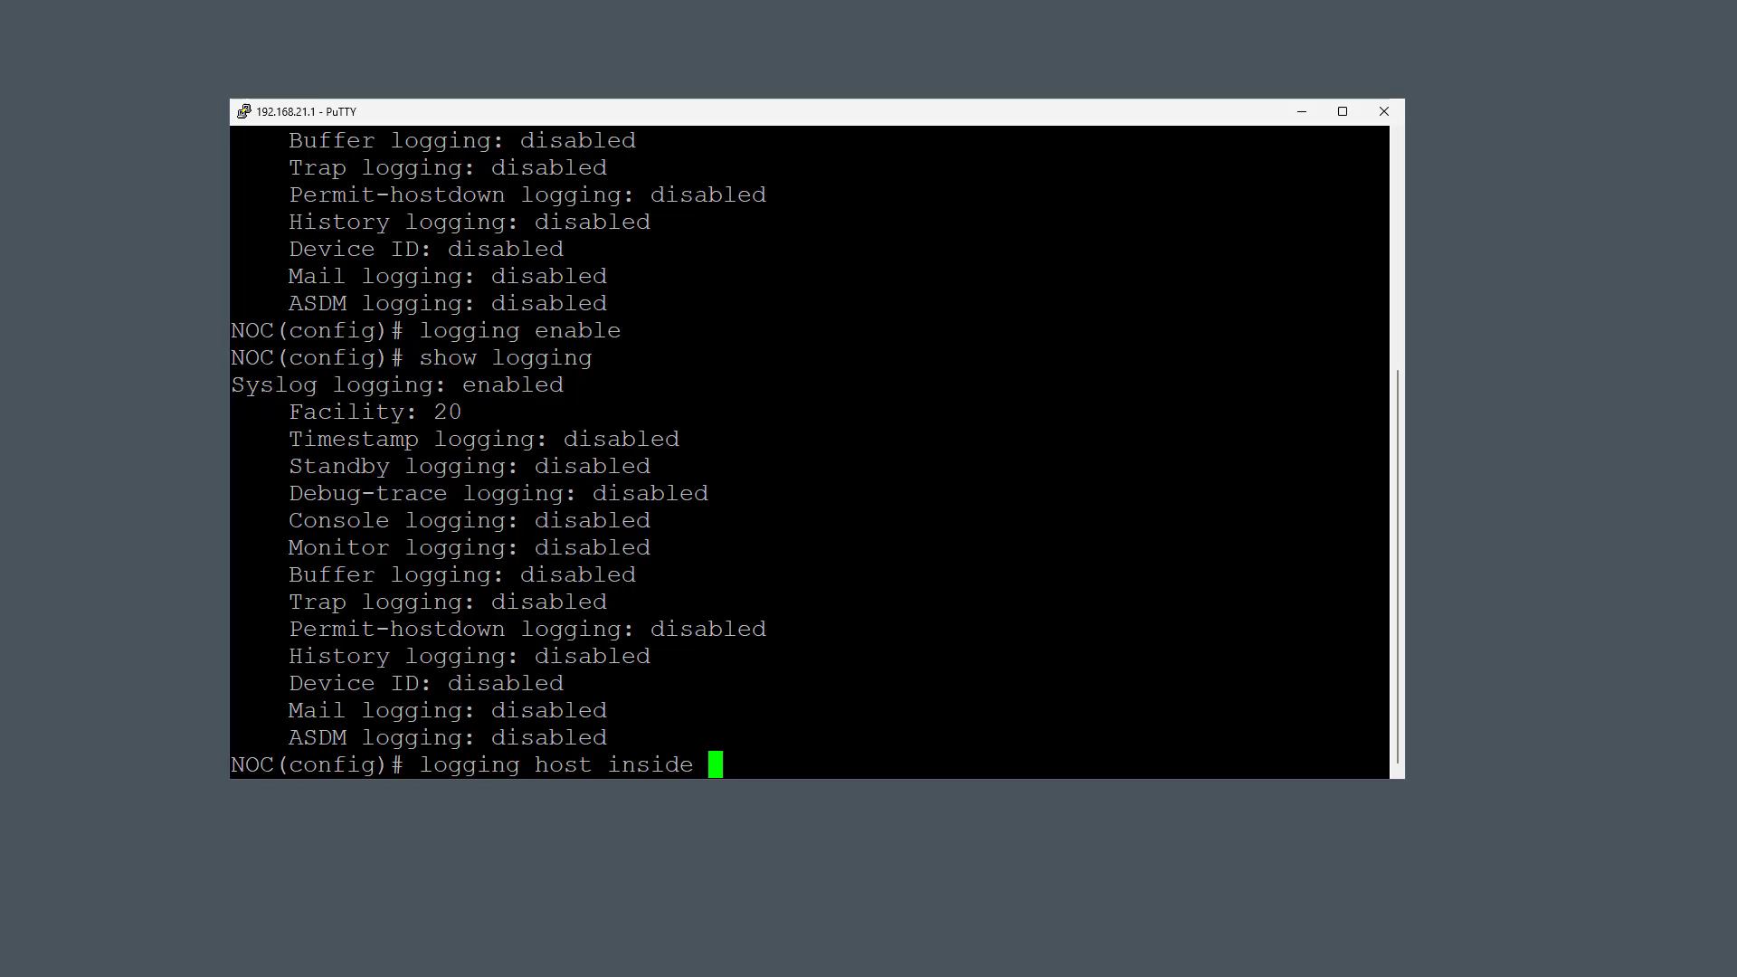
{"action": "left_click", "coordinate": [684, 858]}
{"action": "mouse_move", "coordinate": [681, 957]}
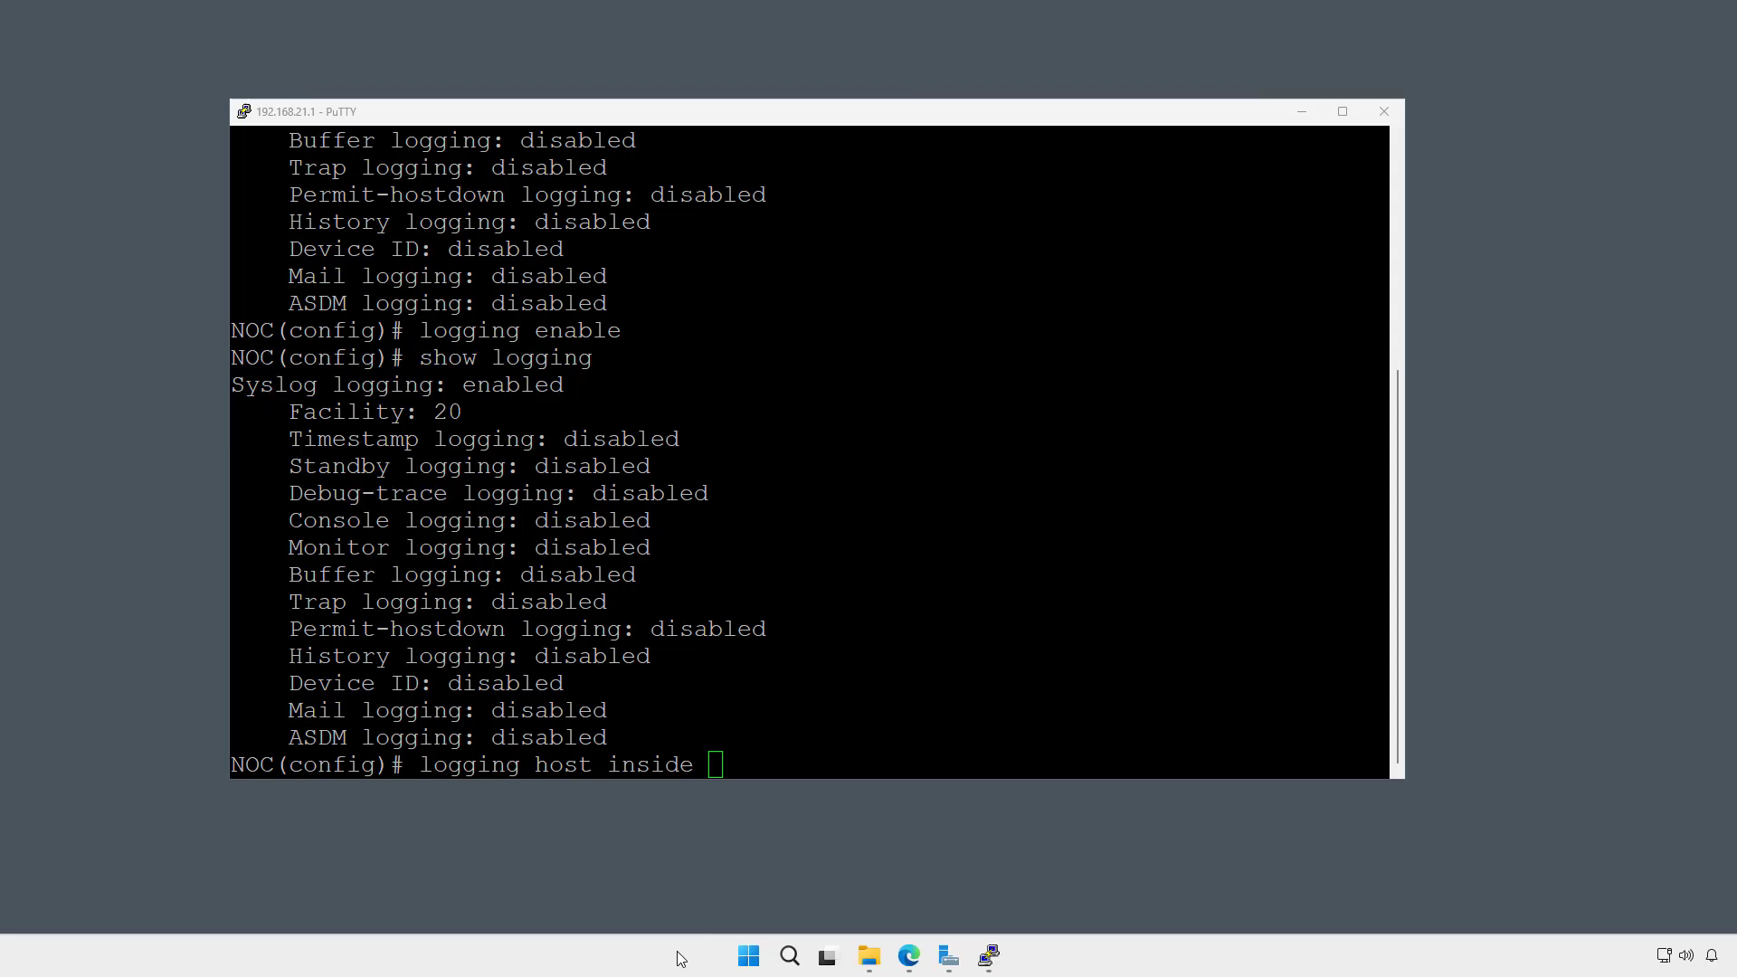
Step: Open an administrator terminal and run 'ipconfig' to find this computer's IP address
{"action": "right_click", "coordinate": [748, 961]}
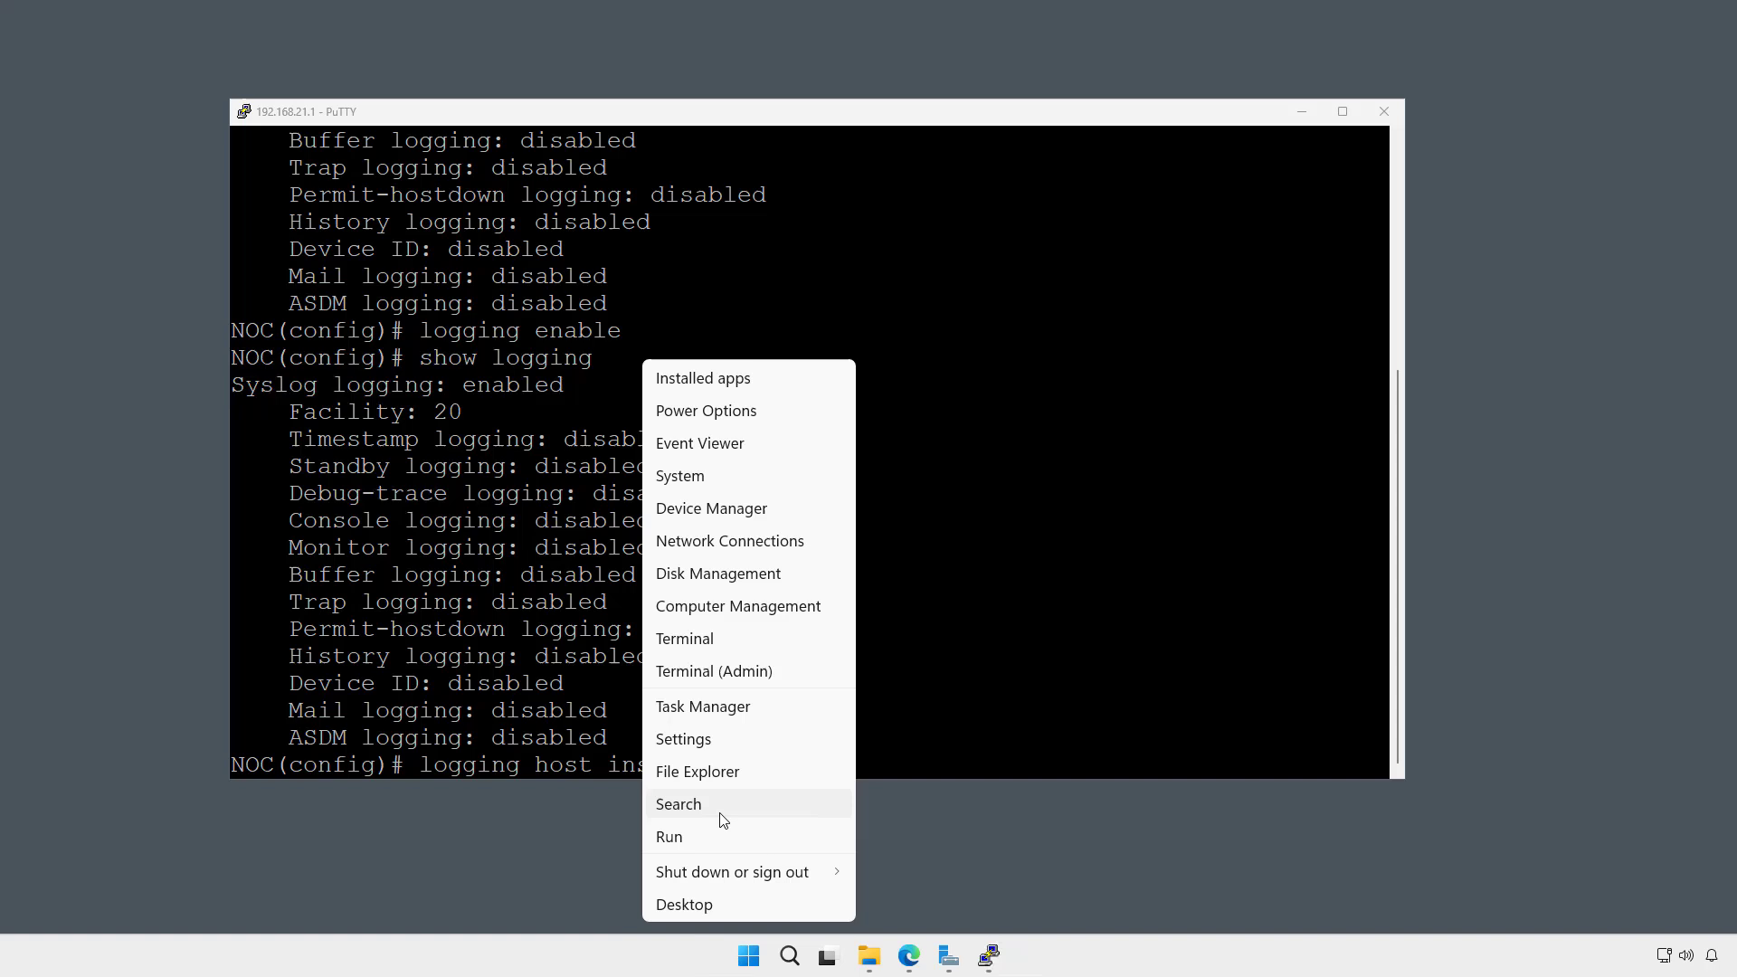
{"action": "key", "text": "Escape"}
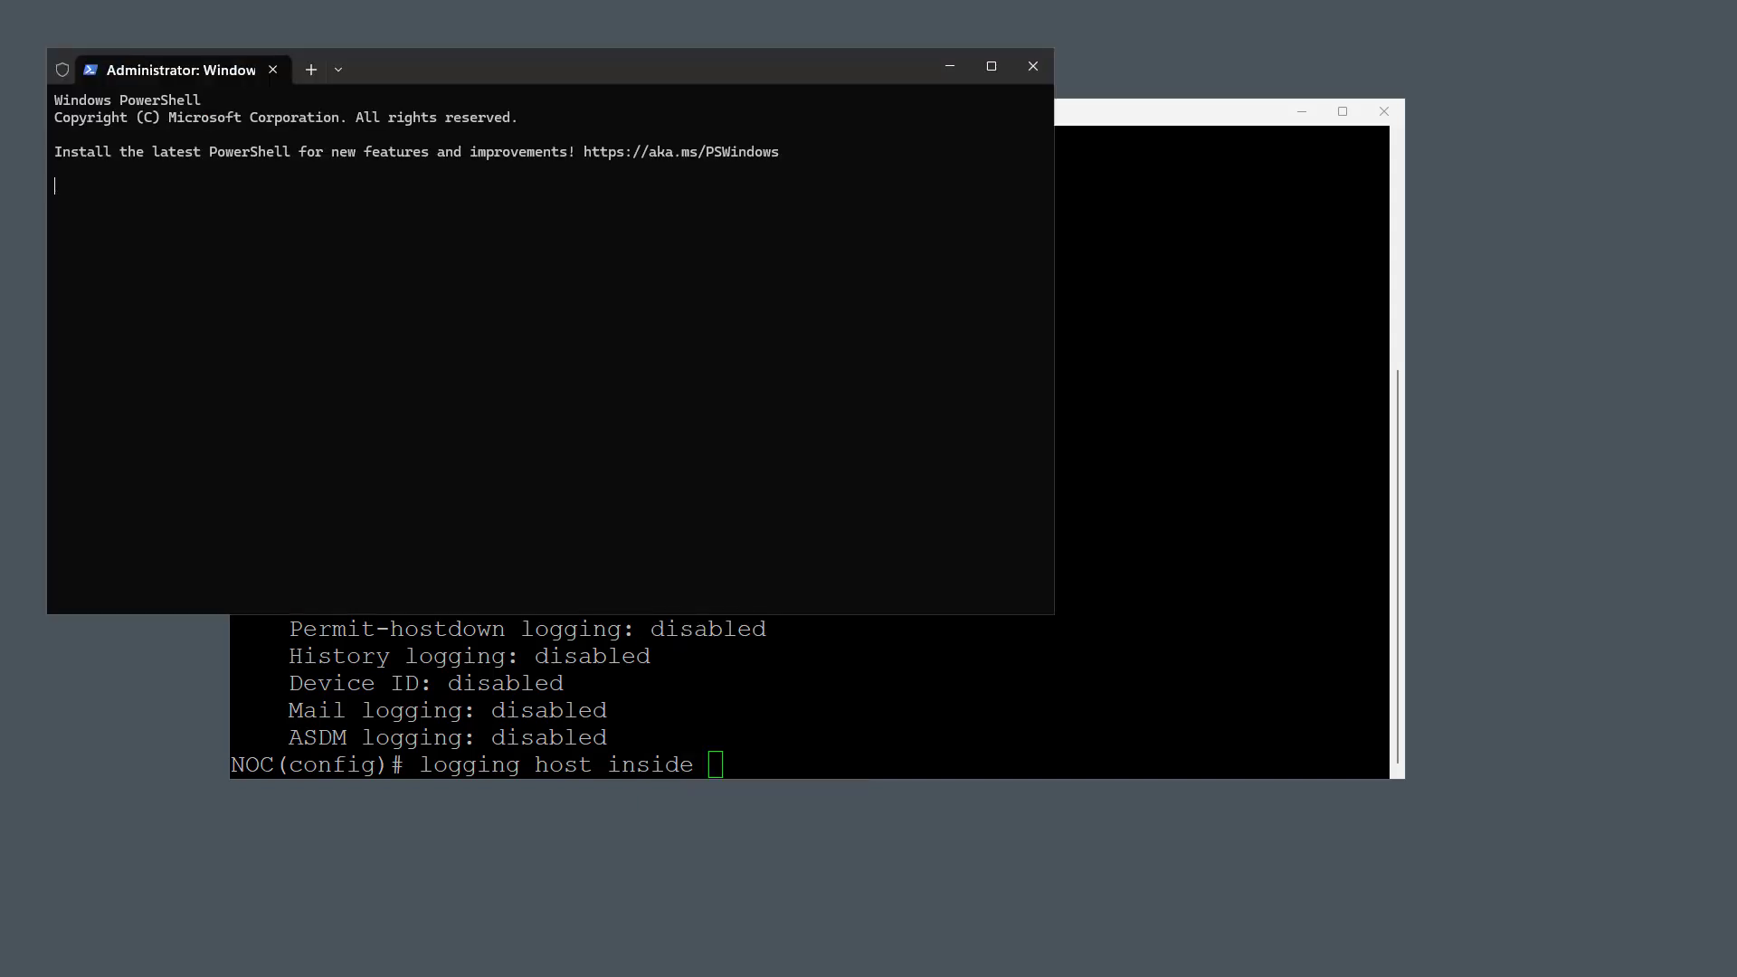
{"action": "type", "text": "ipconfig"}
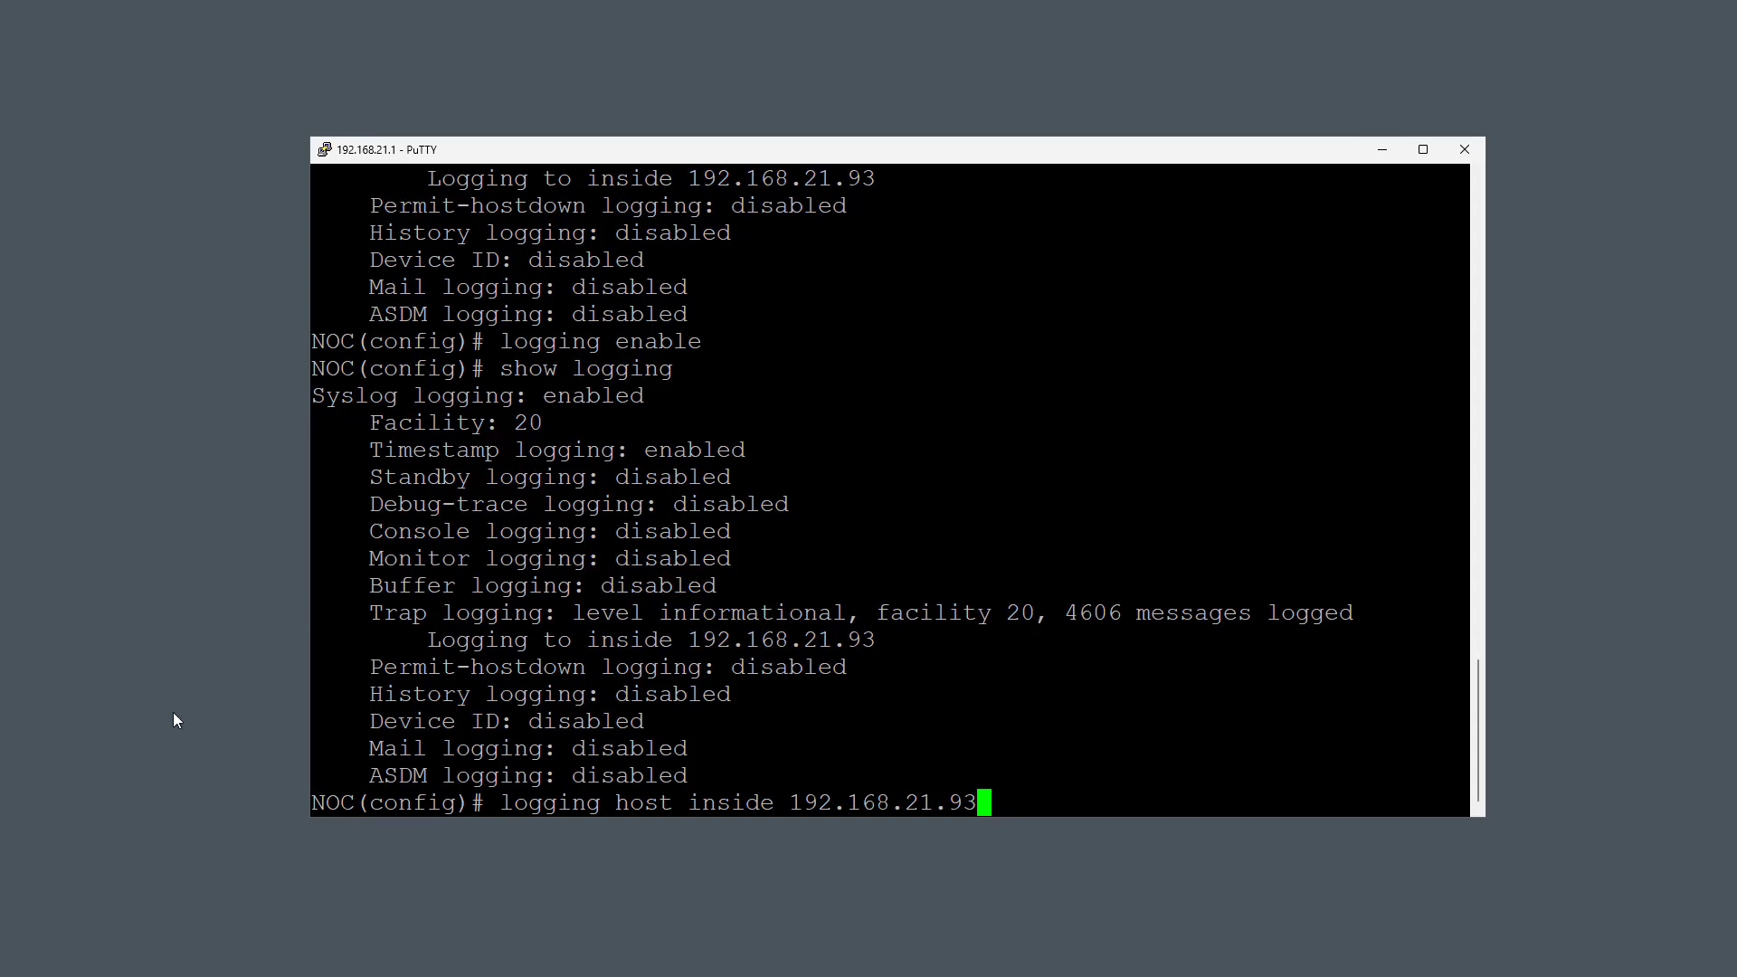
Step: Run 'logging host inside 192.168.21.93' and note the route table warning
{"action": "key", "text": "Return"}
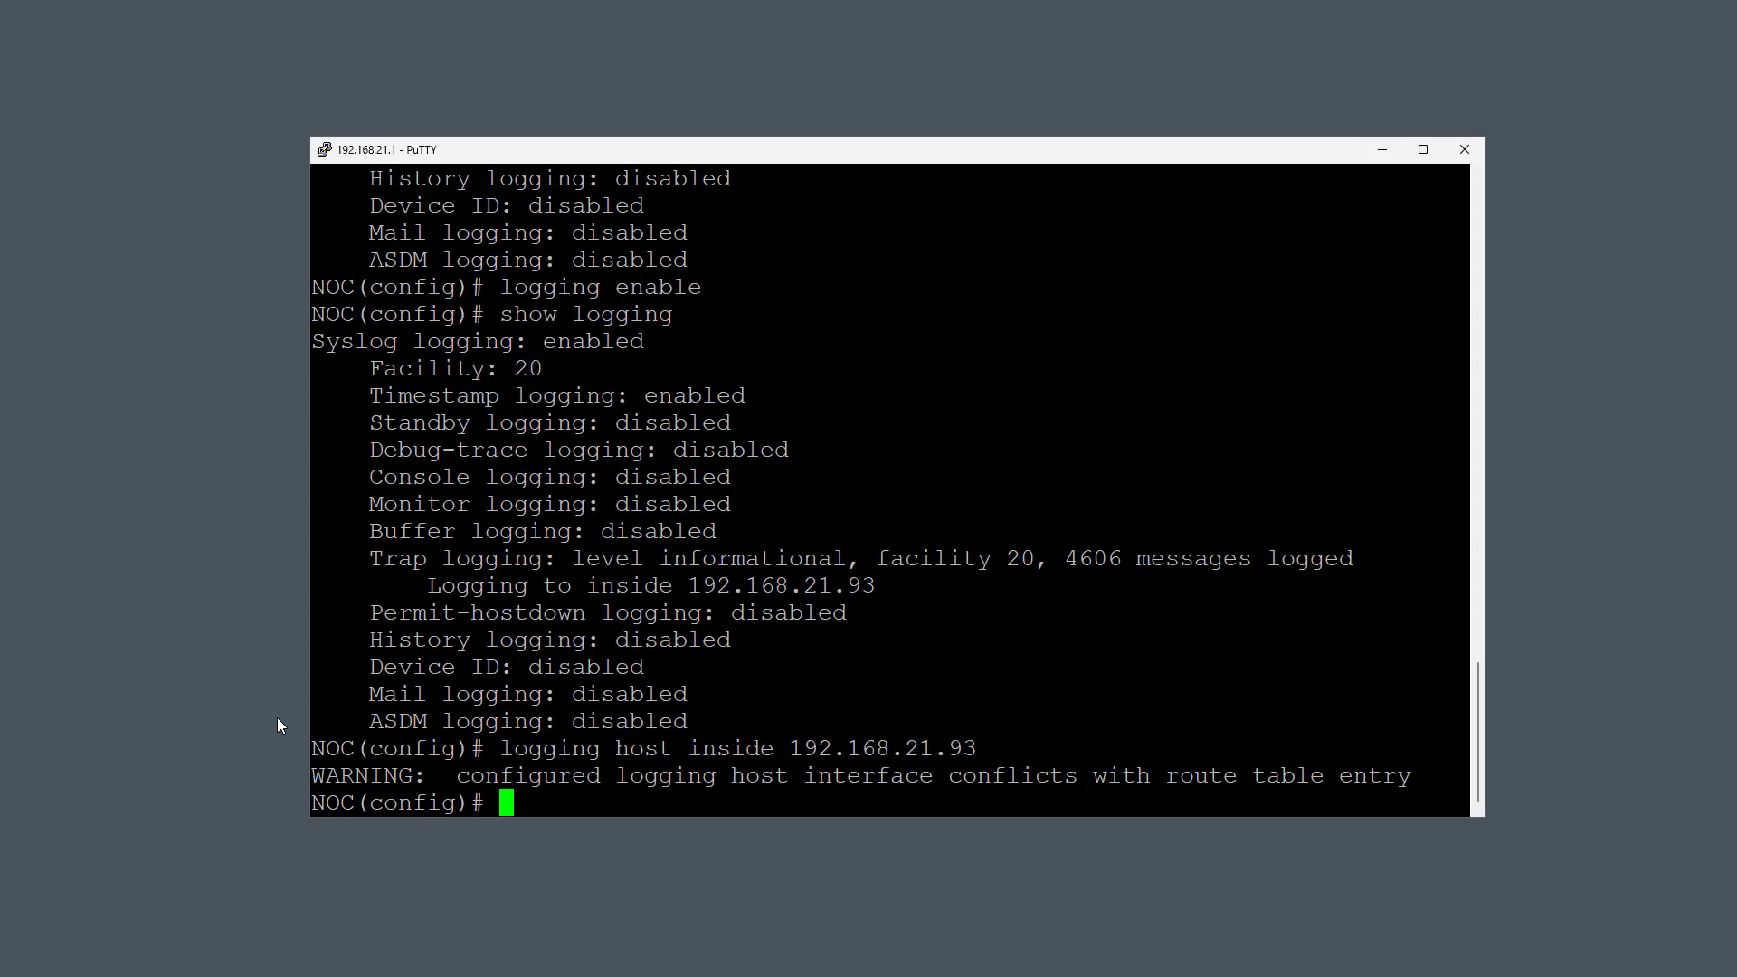
Step: List the levels with 'logging trap ?', then set the trap level to informational
{"action": "type", "text": "logging"}
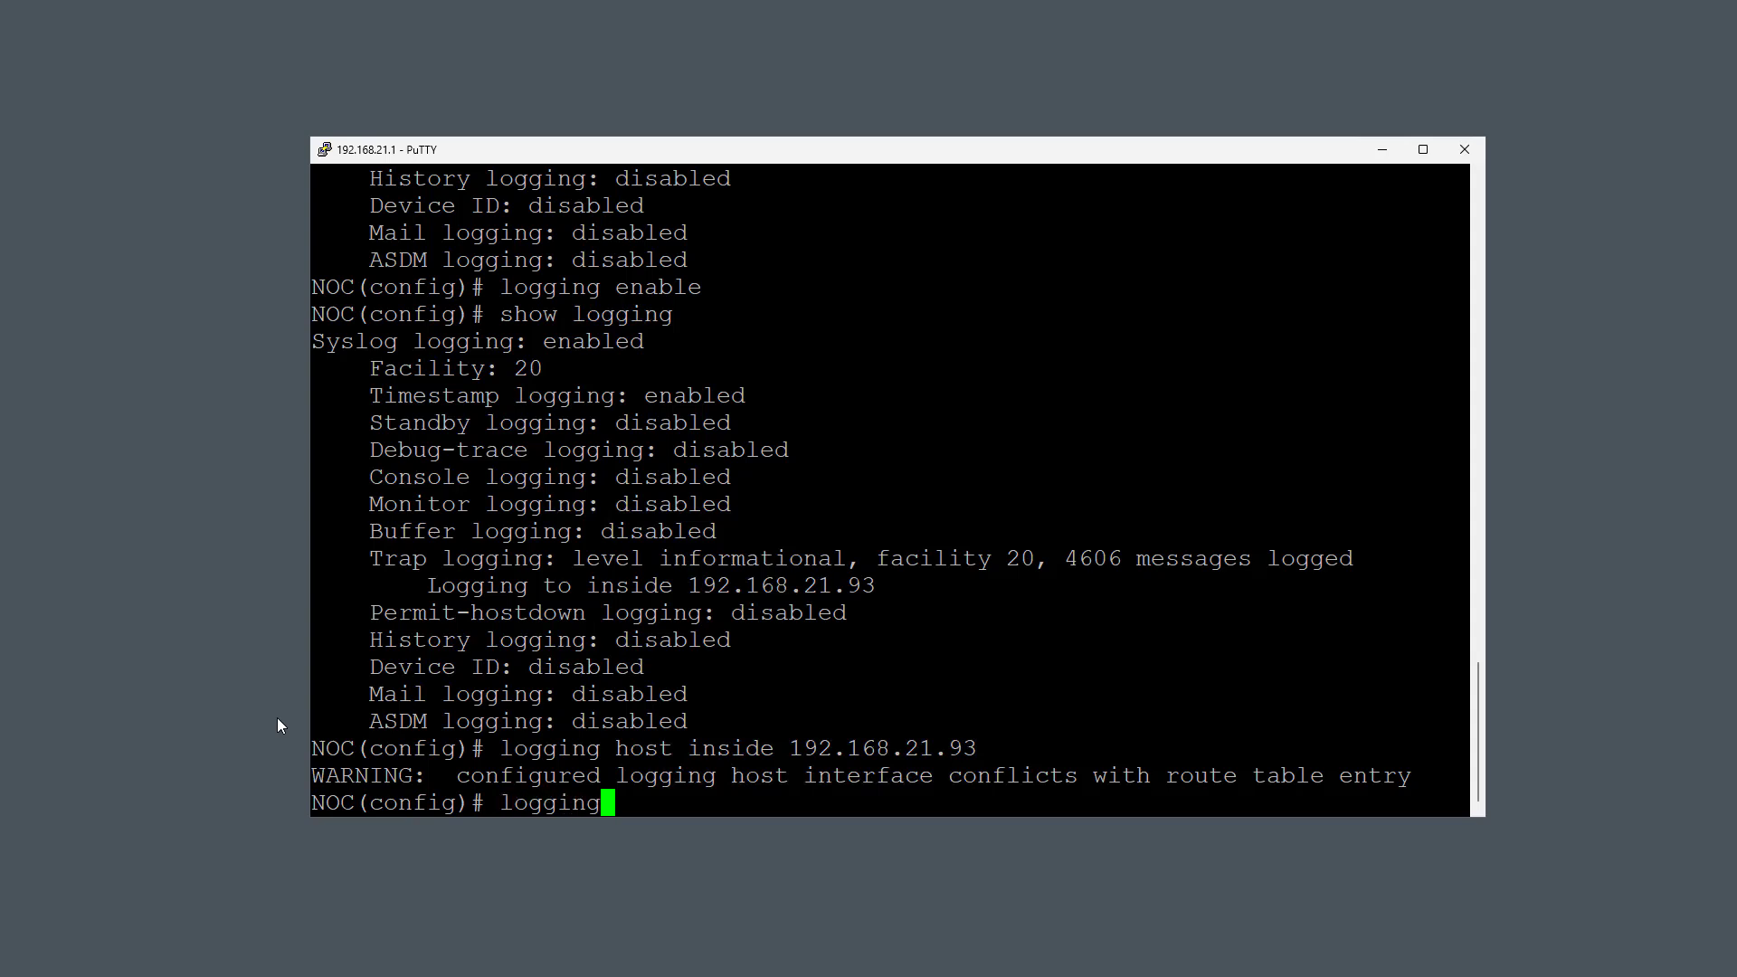
{"action": "type", "text": " trap ?"}
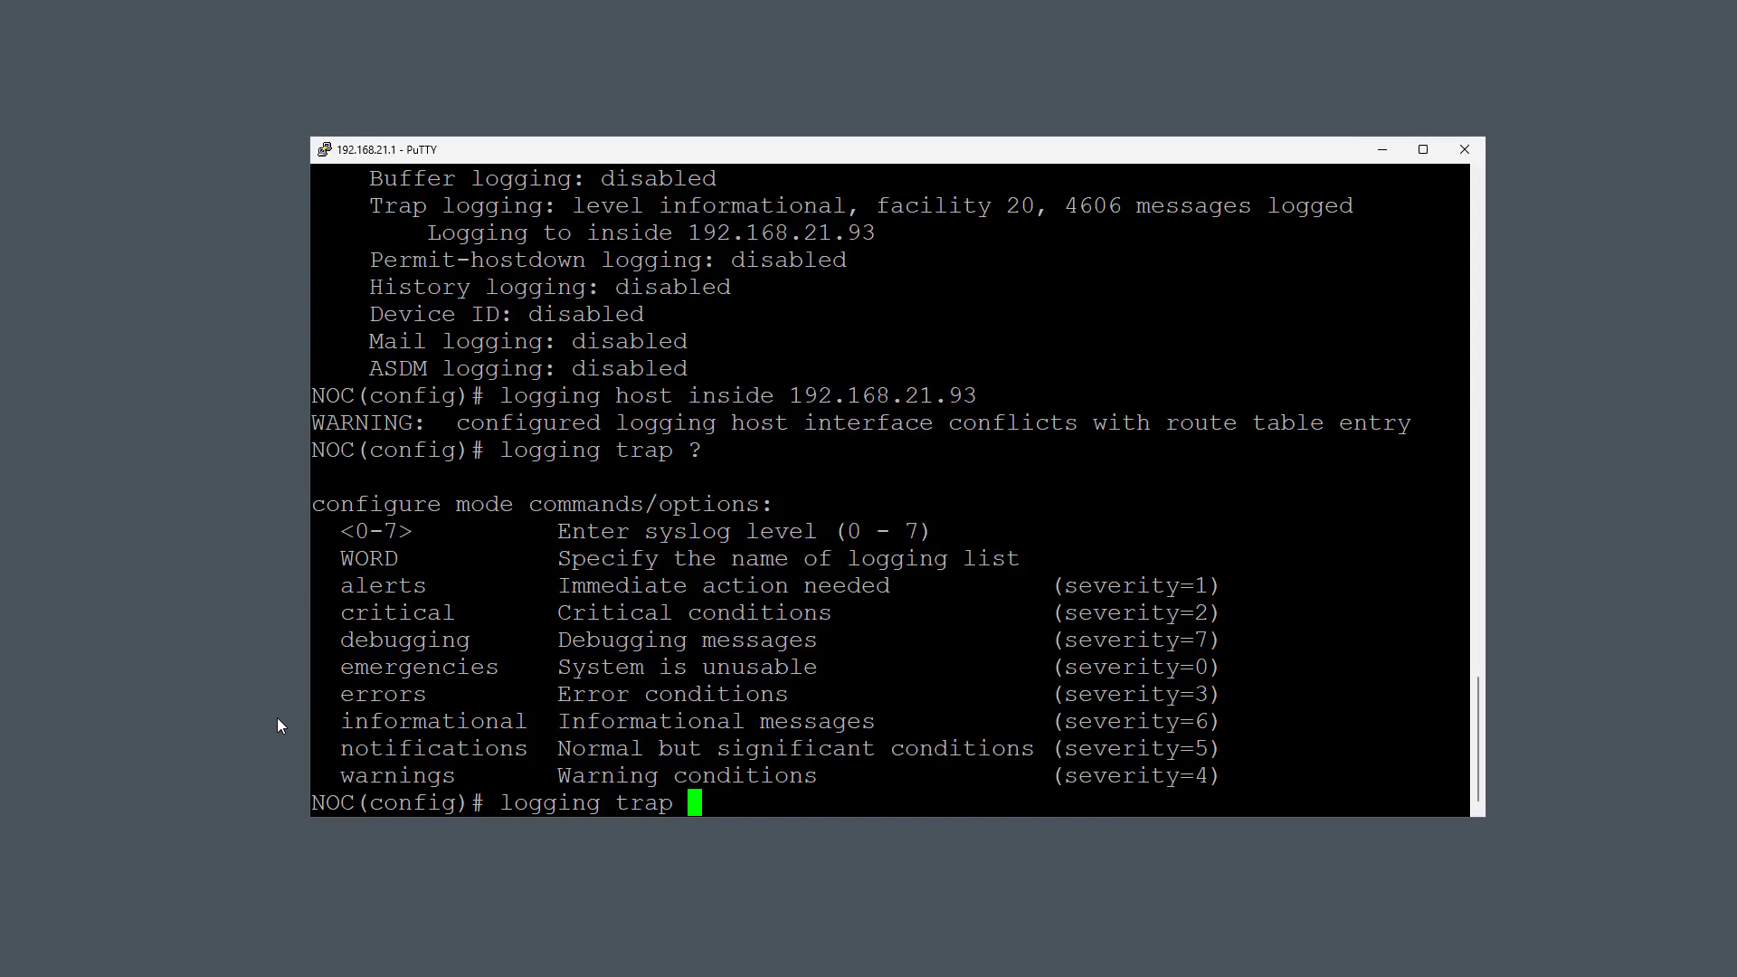
{"action": "type", "text": "informational"}
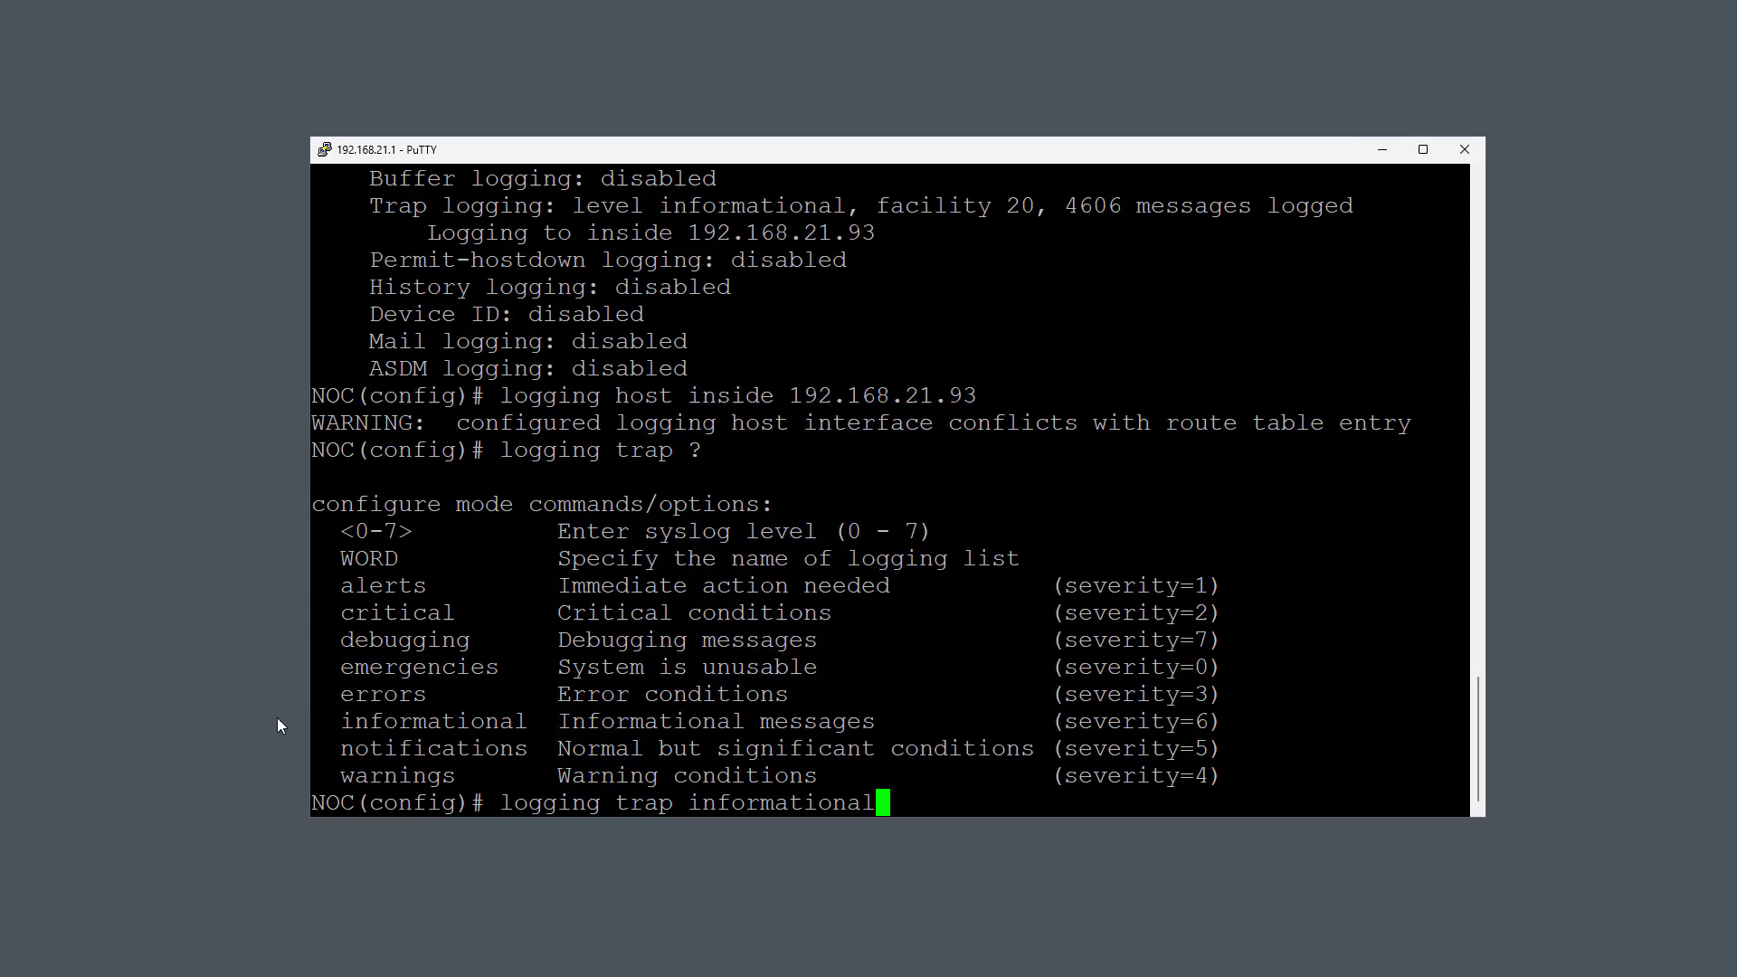
{"action": "key", "text": "Return"}
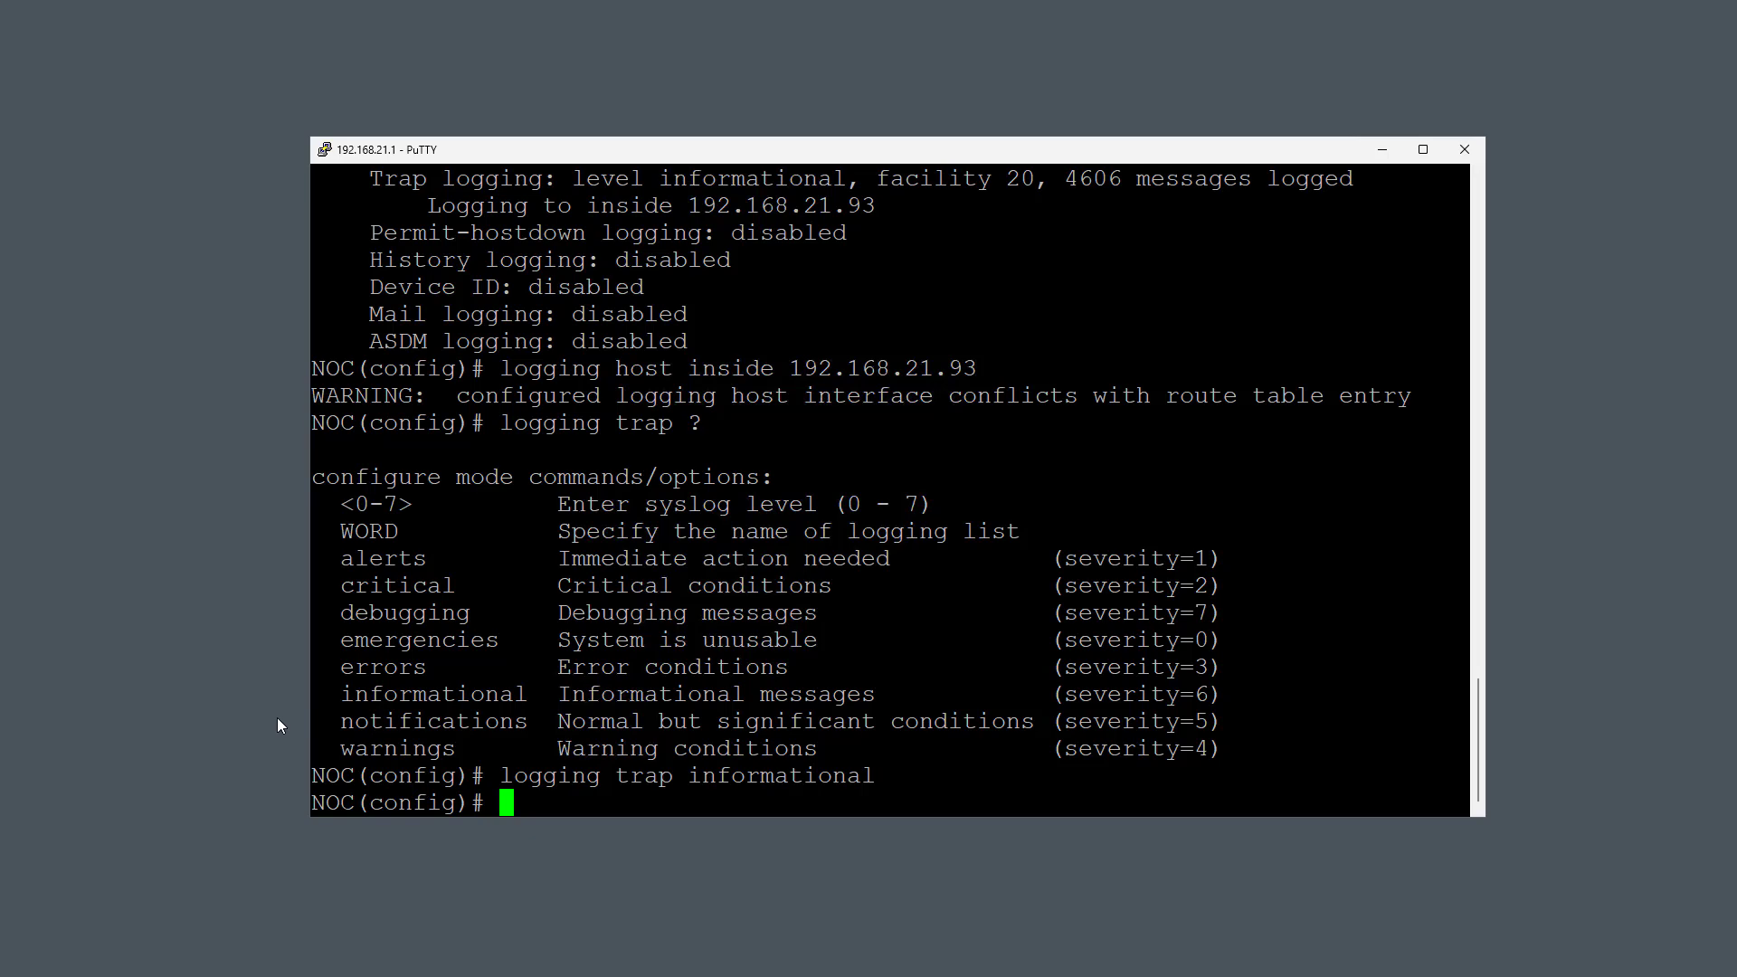
Step: Run 'logging ?' and page through the available logging options
{"action": "type", "text": "logging "}
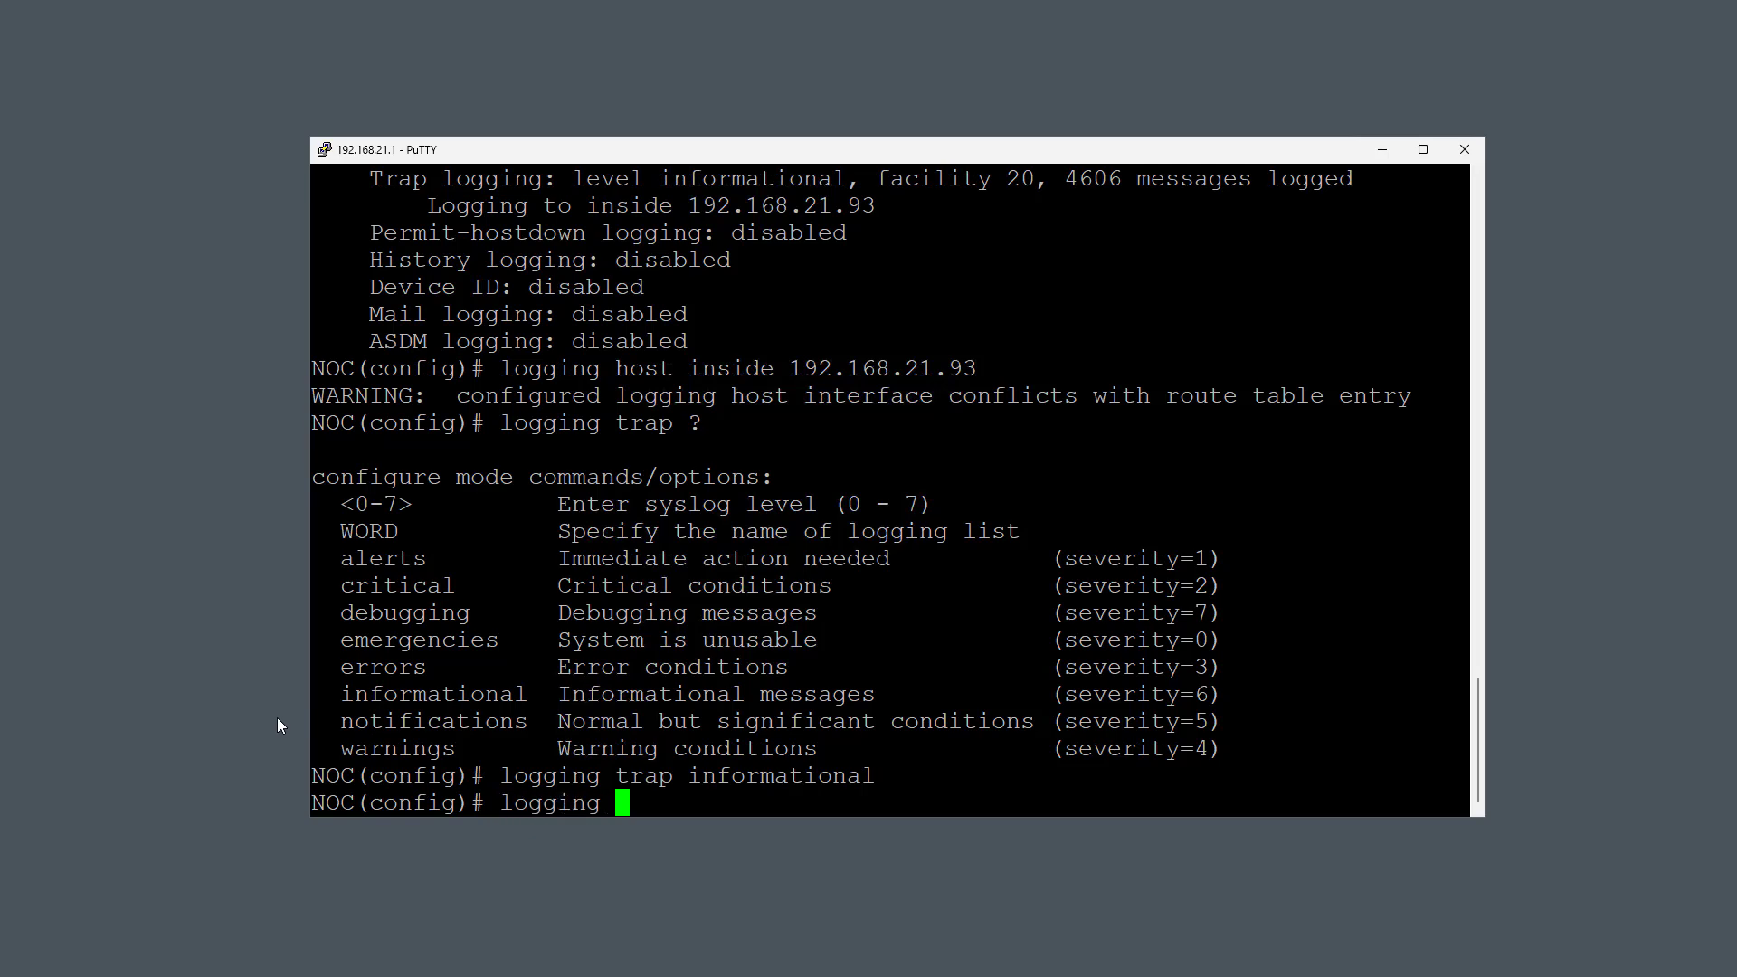
{"action": "type", "text": "?"}
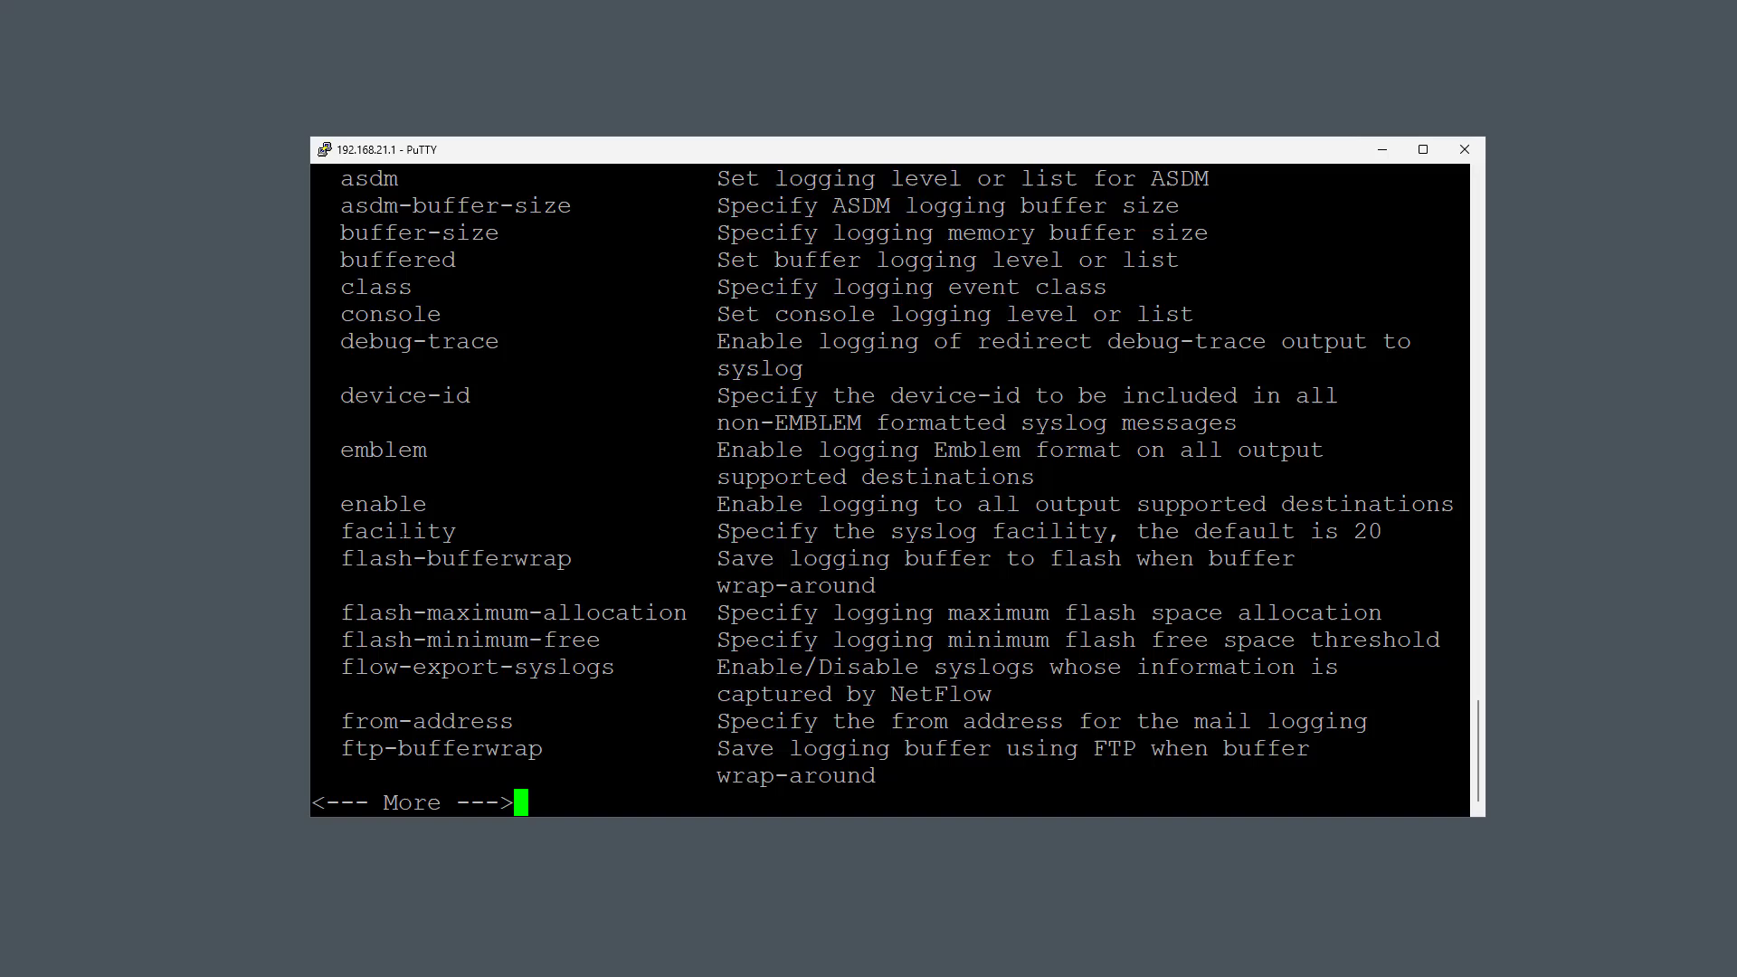
{"action": "scroll", "coordinate": [890, 489], "scroll_direction": "up", "scroll_amount": 8}
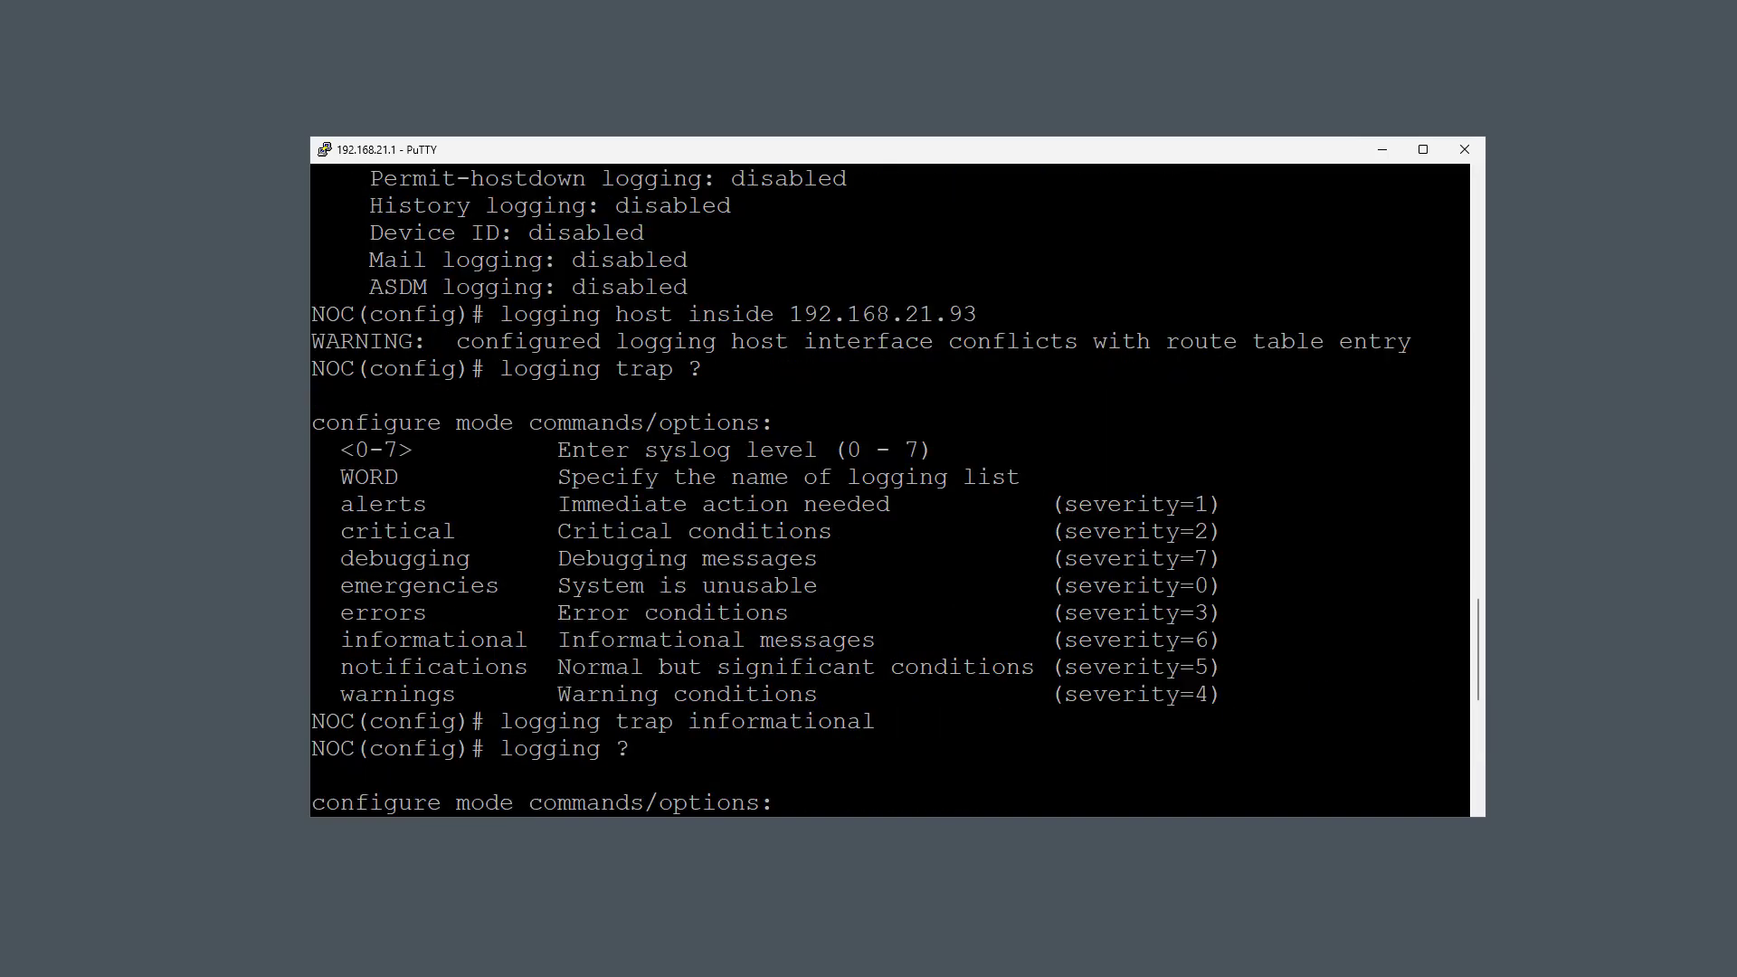
{"action": "scroll", "coordinate": [889, 489], "scroll_direction": "down", "scroll_amount": 8}
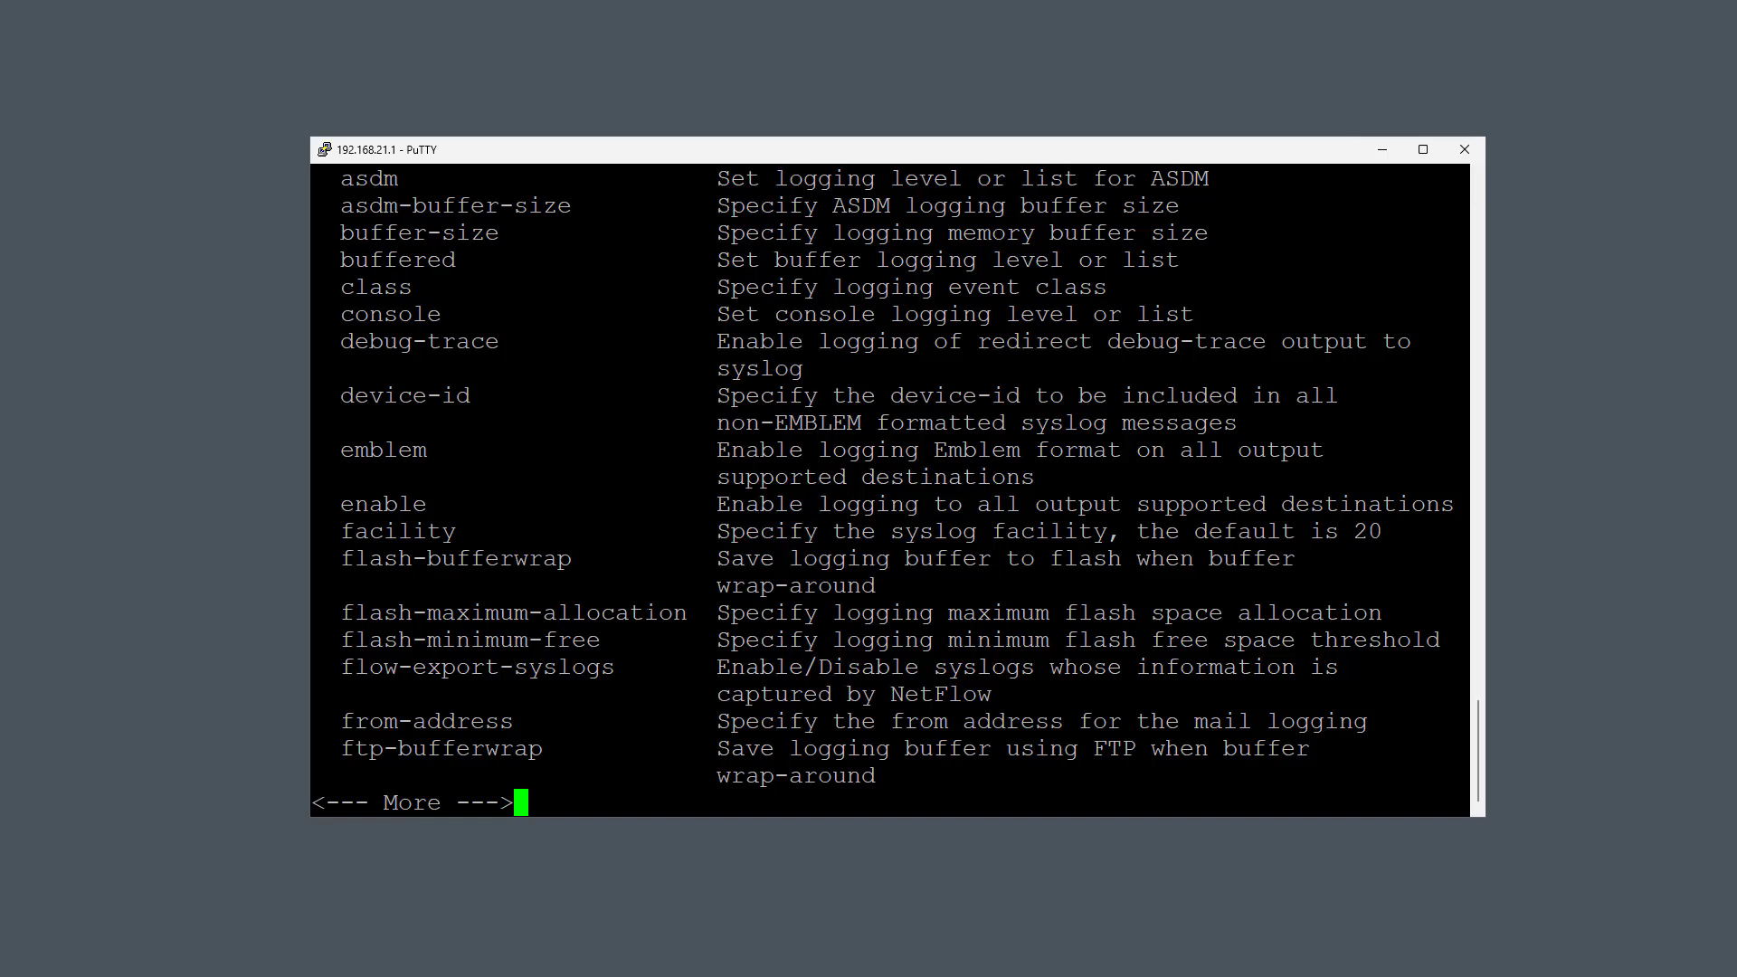
{"action": "key", "text": "space"}
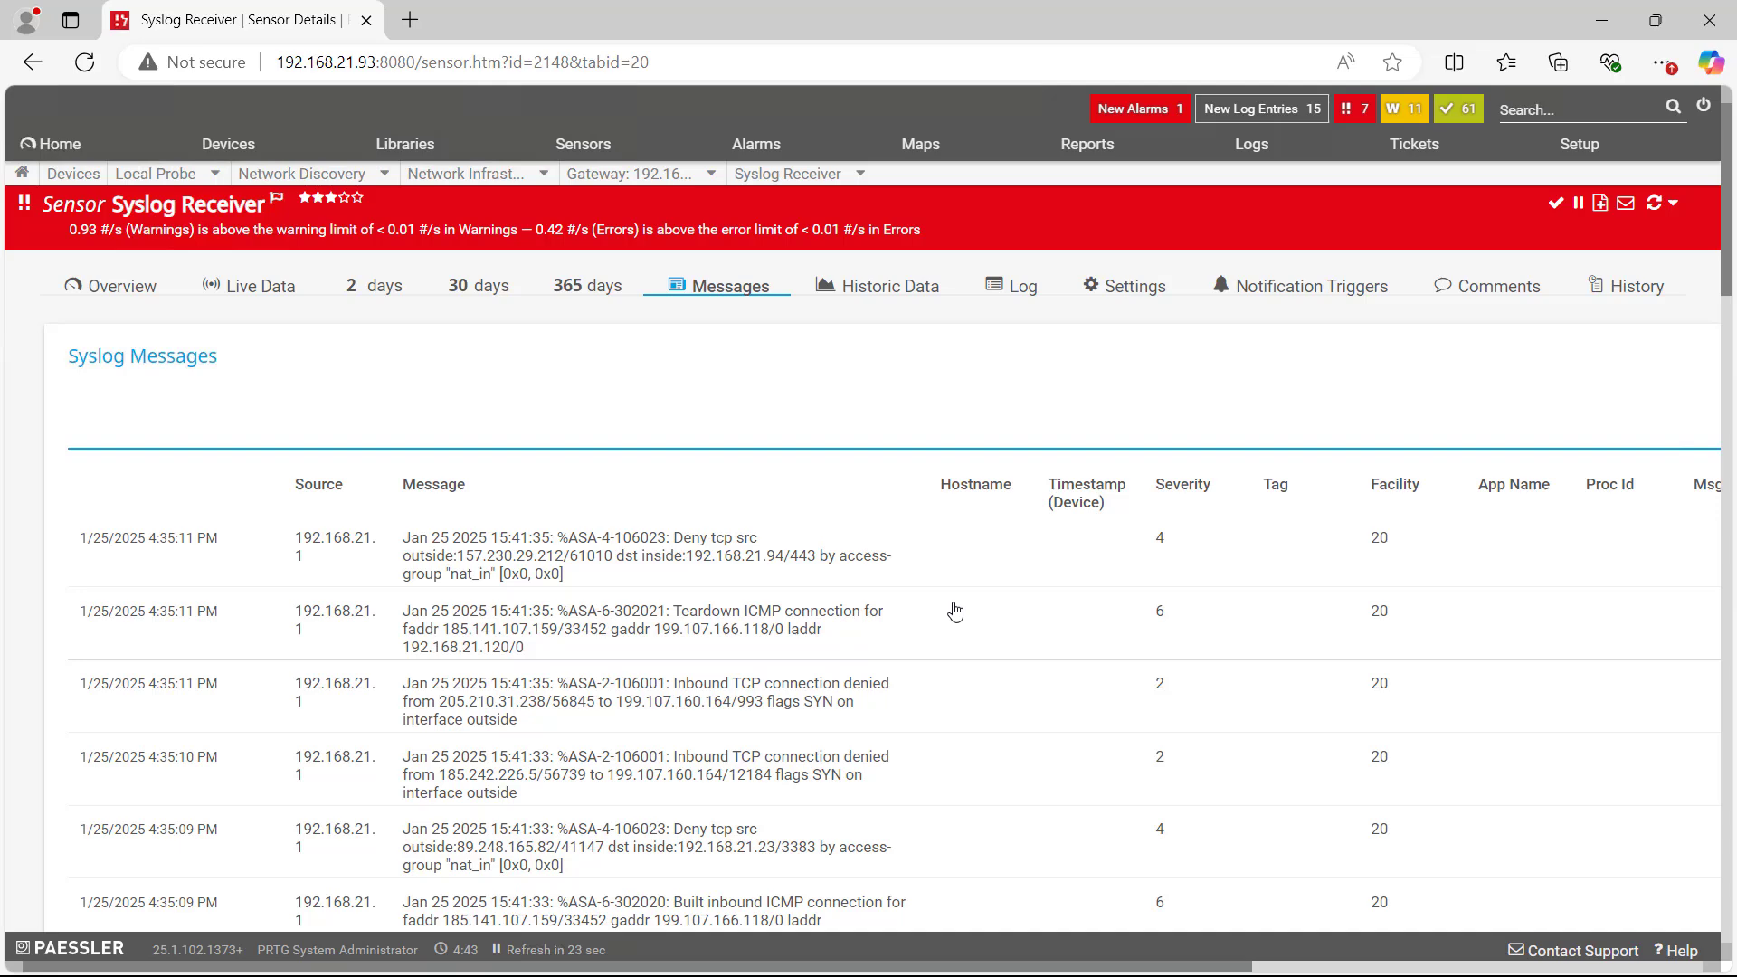
Step: Scroll through the ASA syslog messages in the Syslog Receiver and reload the Messages list
{"action": "scroll", "coordinate": [954, 612], "scroll_direction": "down", "scroll_amount": 5}
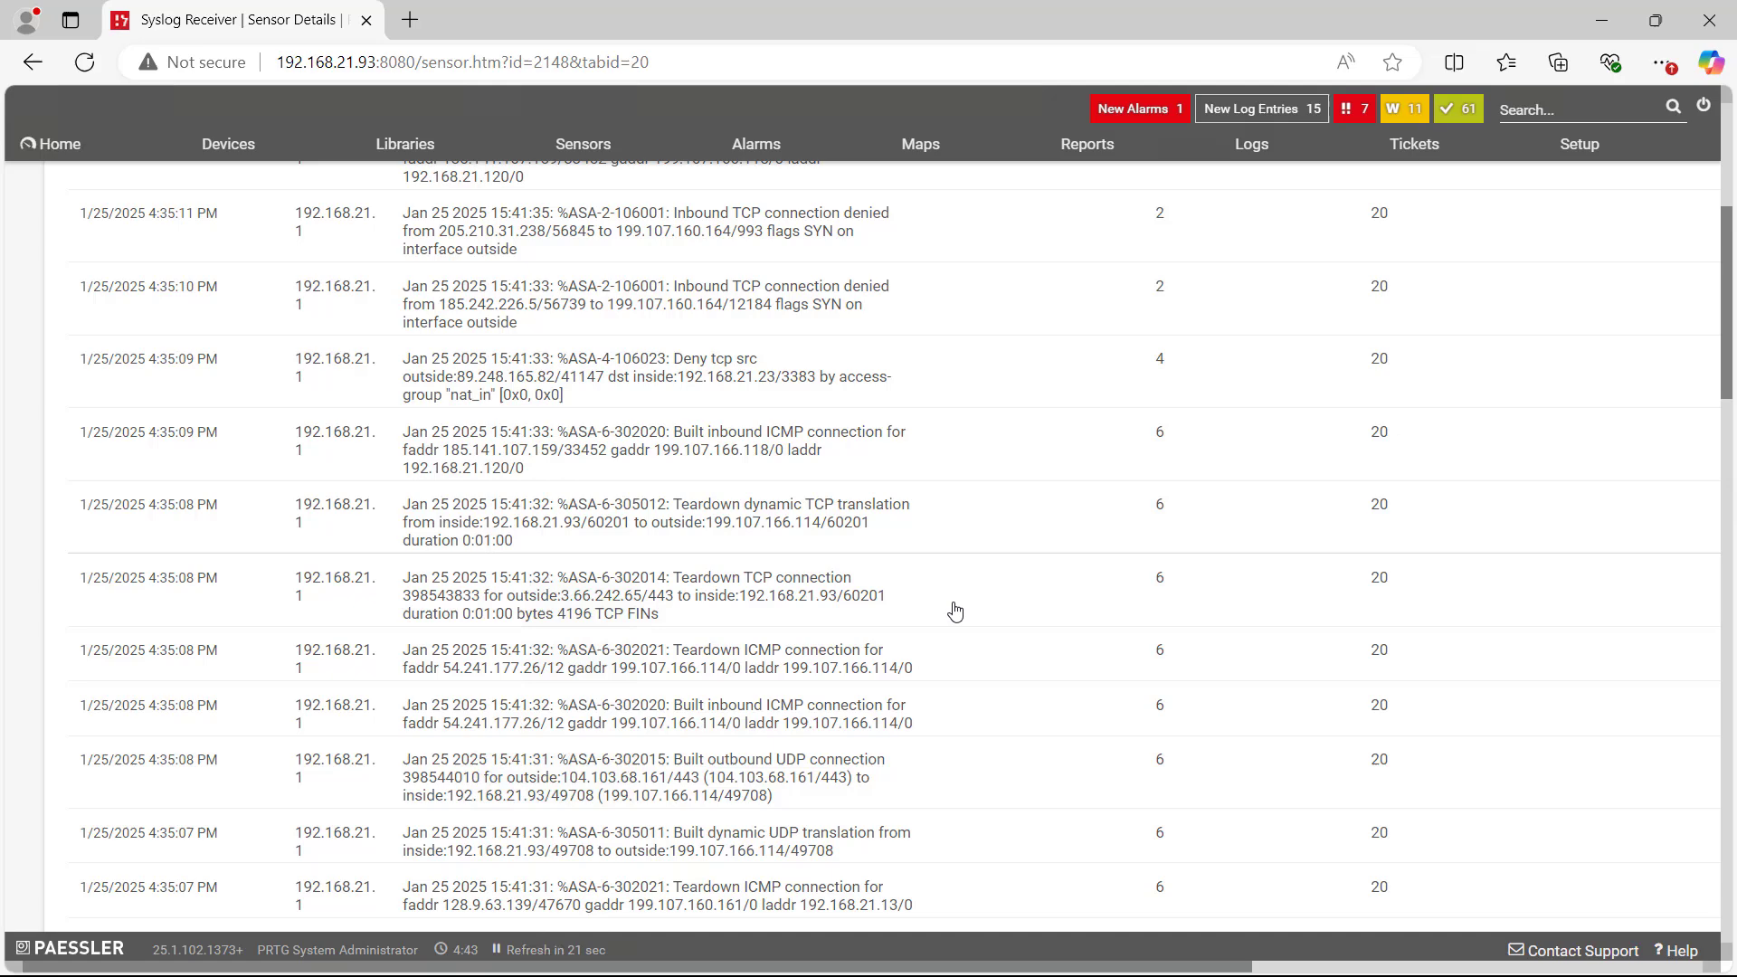
{"action": "scroll", "coordinate": [955, 612], "scroll_direction": "down", "scroll_amount": 4}
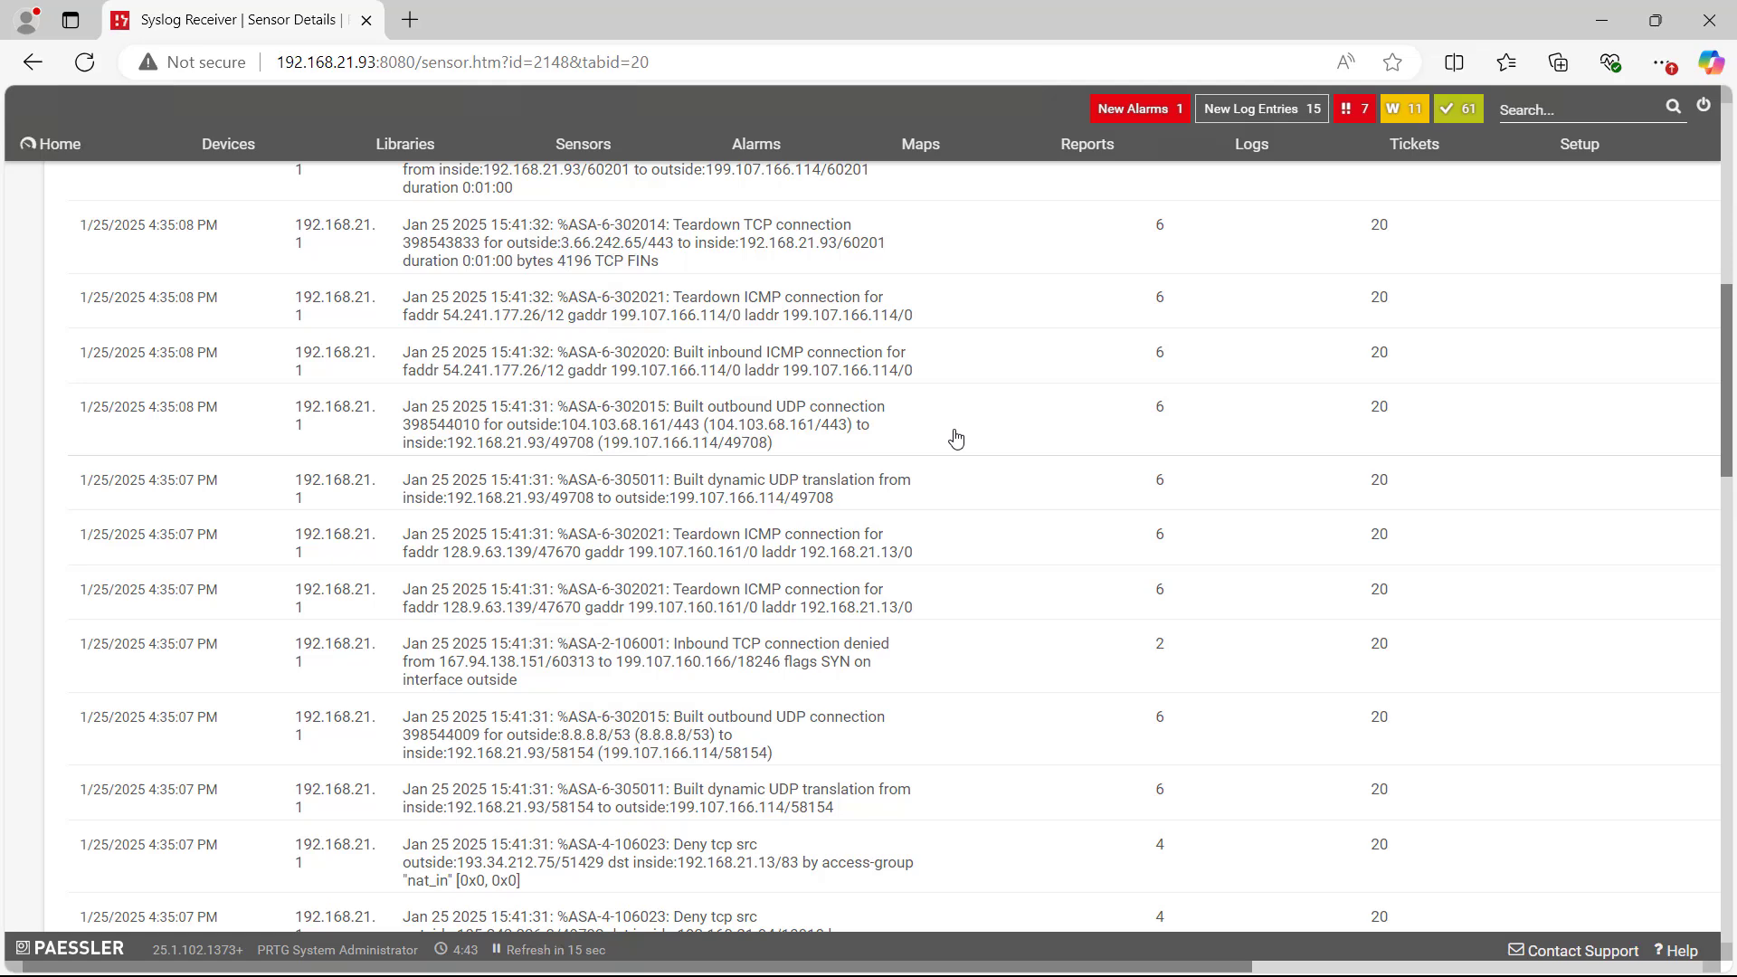
{"action": "left_click", "coordinate": [707, 442]}
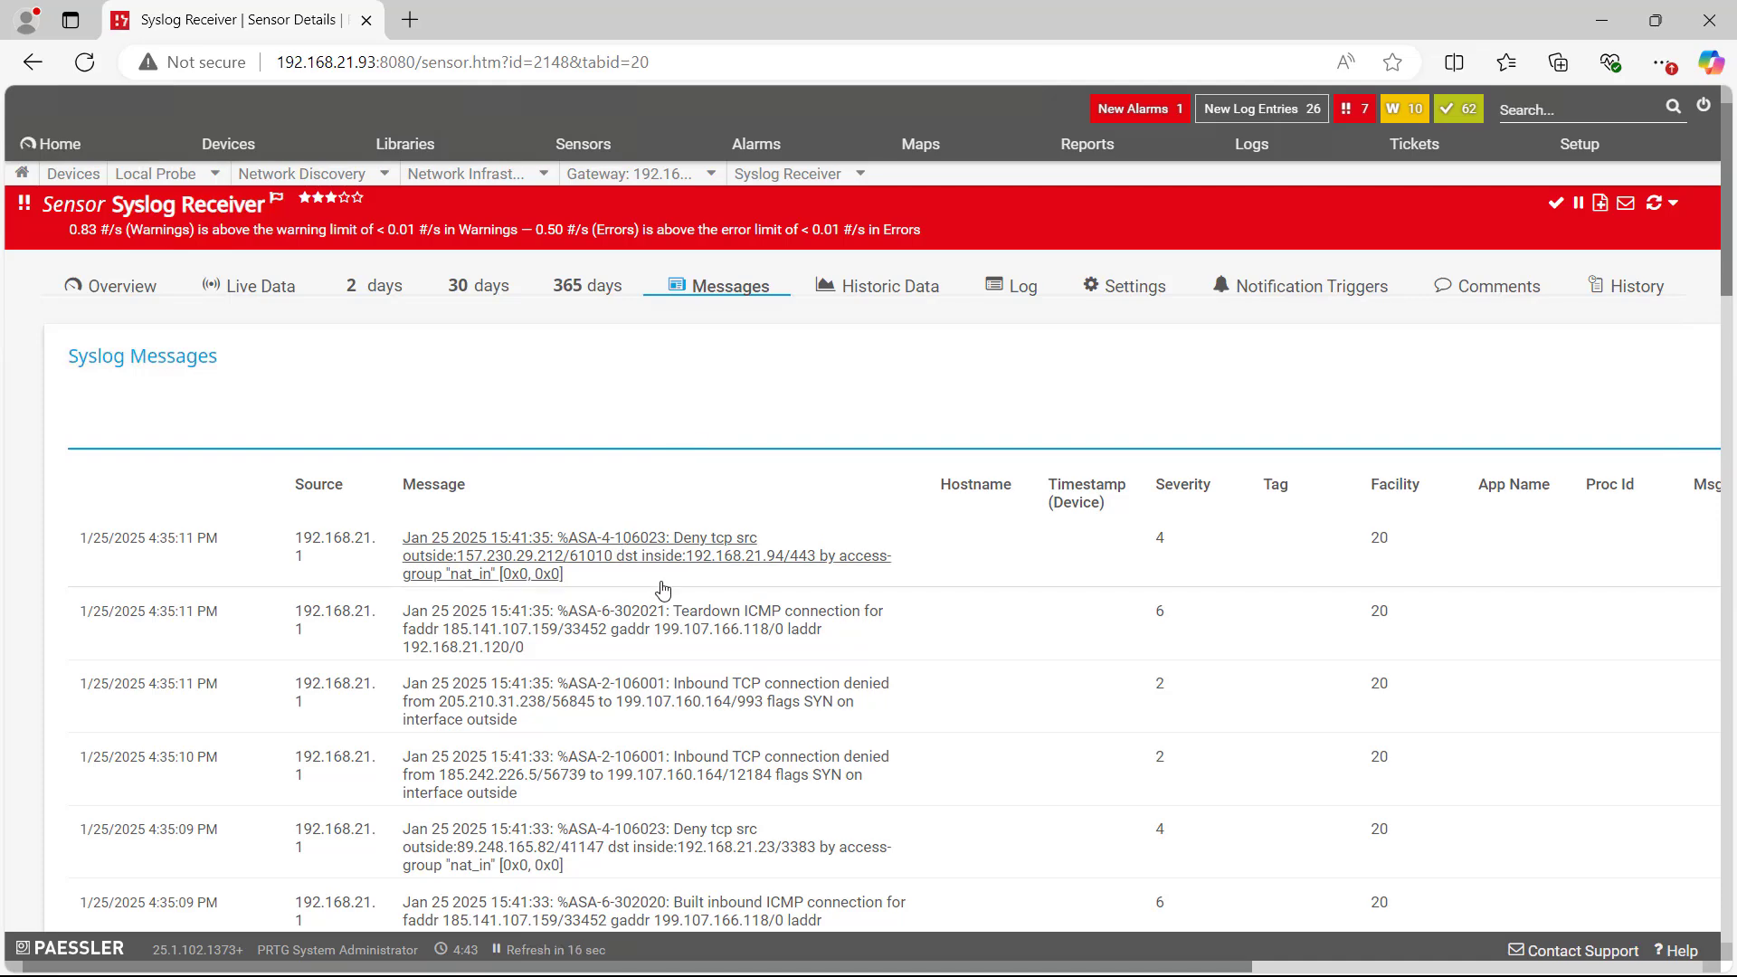
{"action": "scroll", "coordinate": [663, 590], "scroll_direction": "down", "scroll_amount": 1}
{"action": "scroll", "coordinate": [480, 329], "scroll_direction": "down", "scroll_amount": 1}
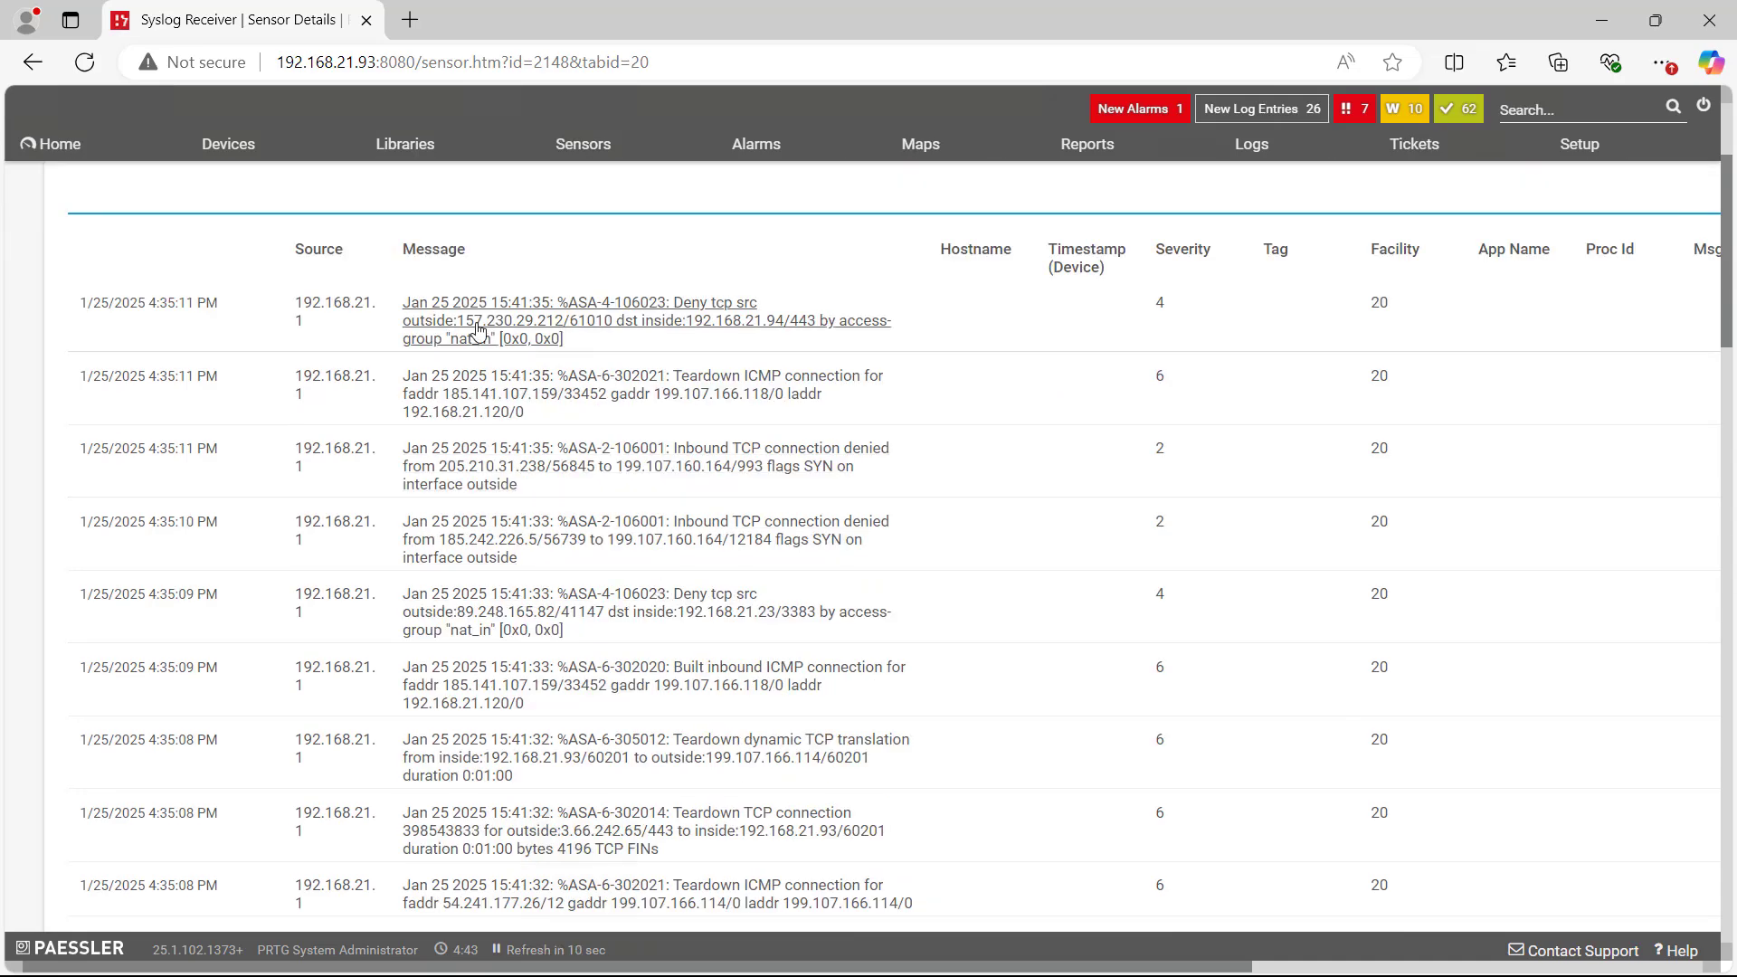